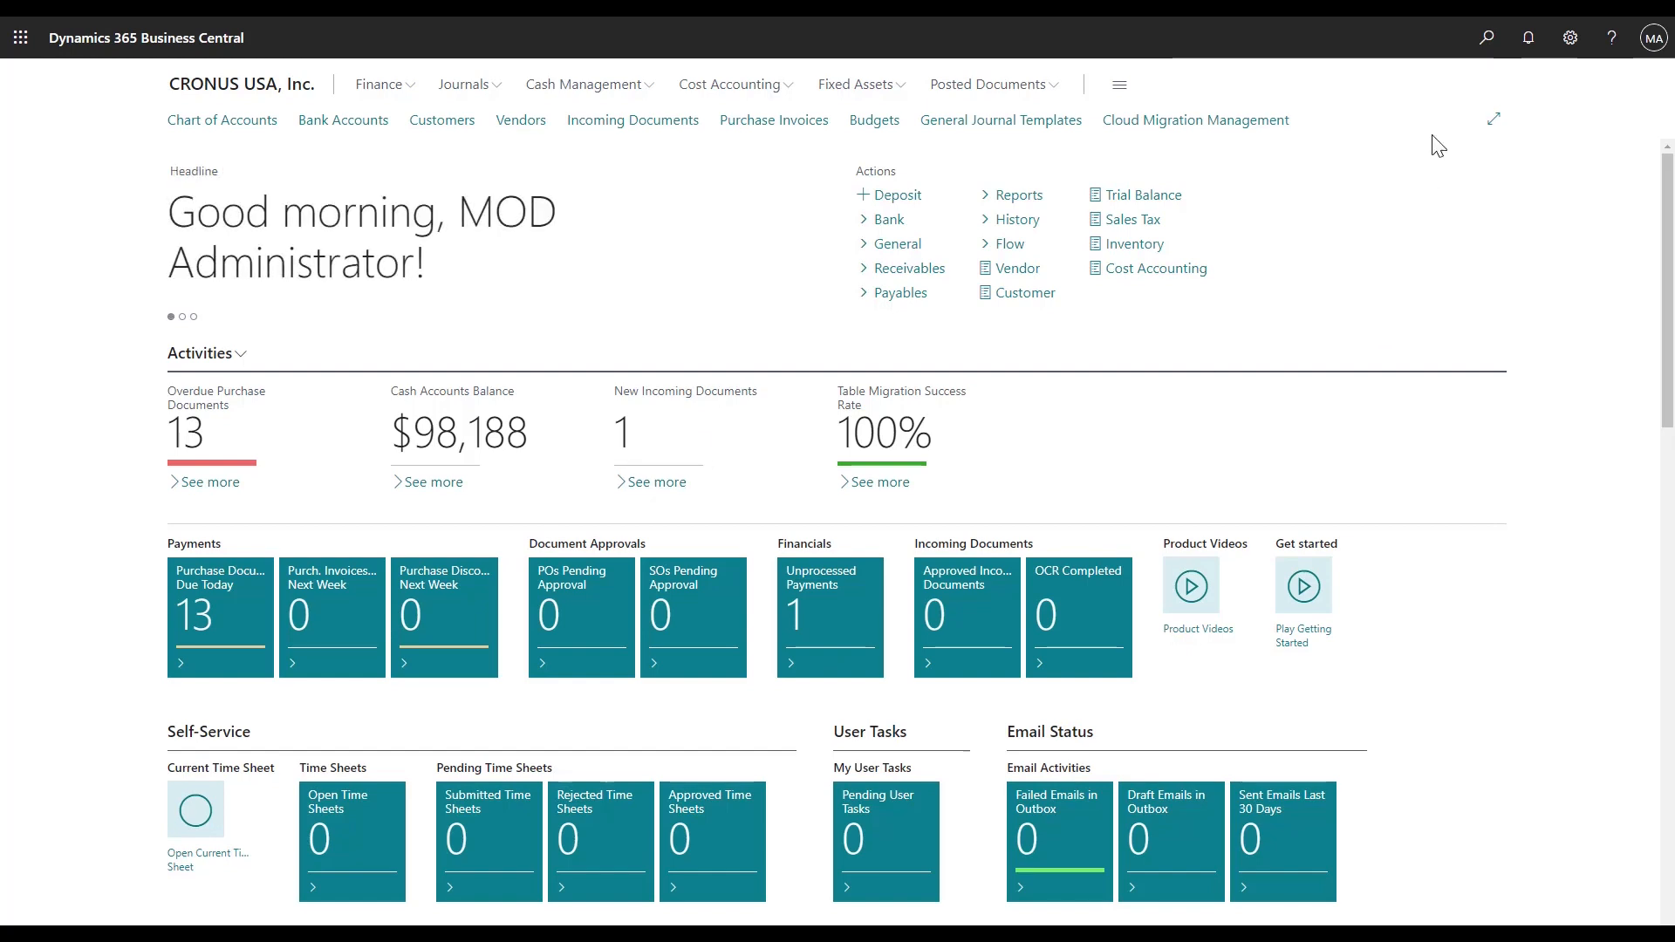
Find the Payment Journals page and open its GENERAL batch.
click(1486, 38)
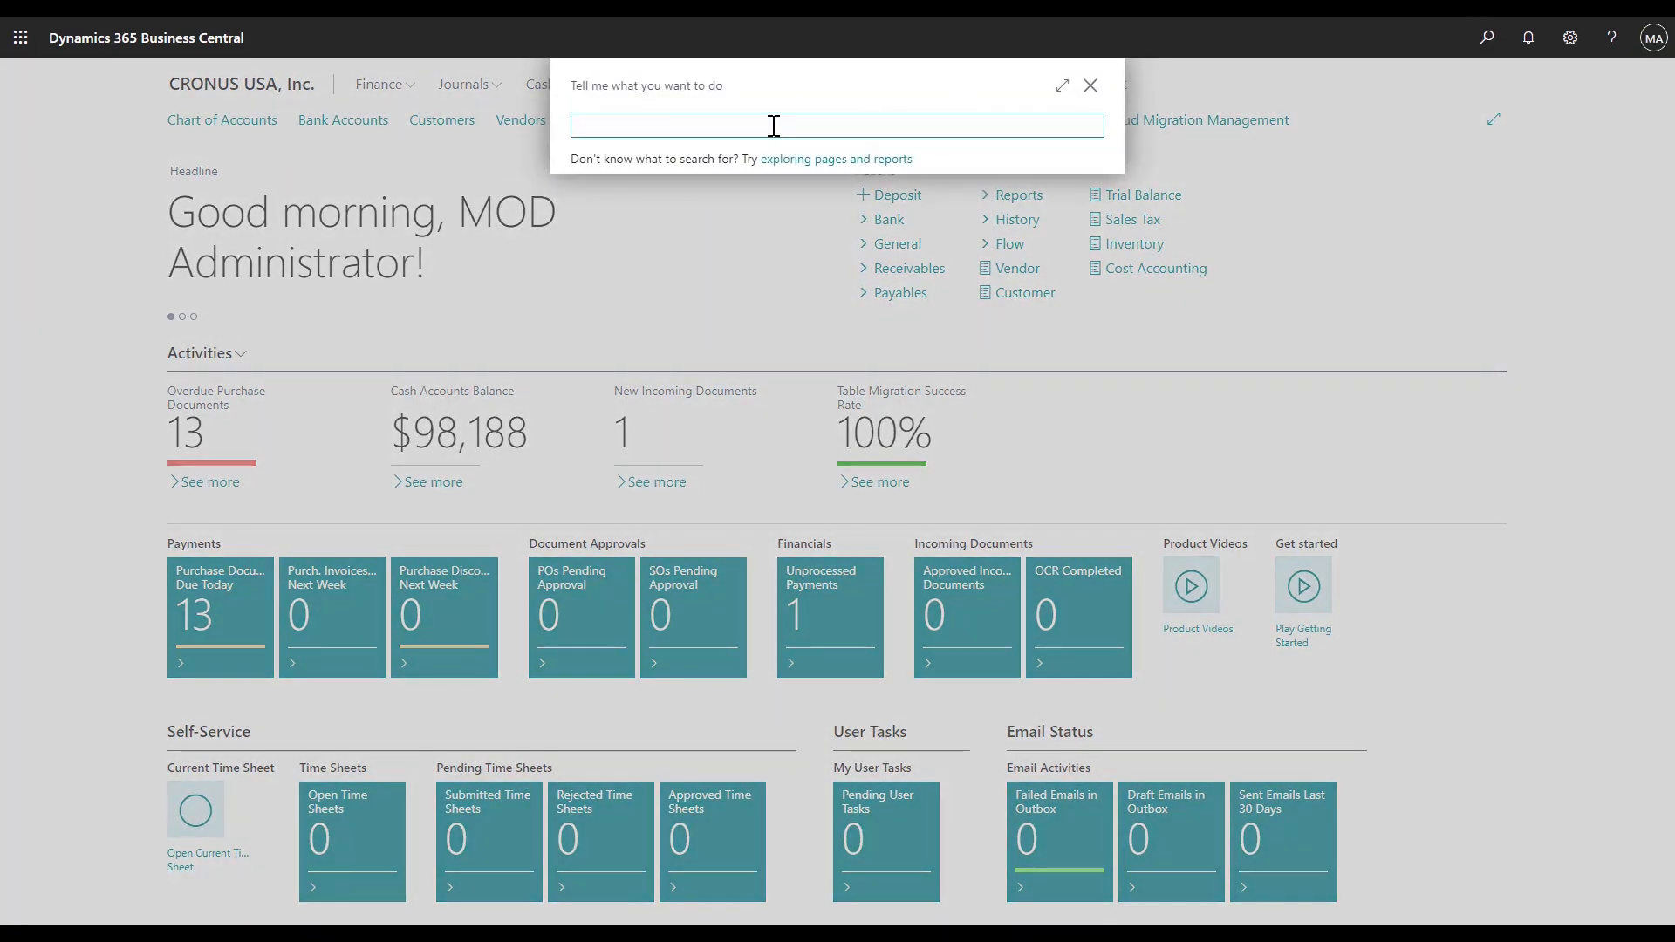
text(Payment Journals)
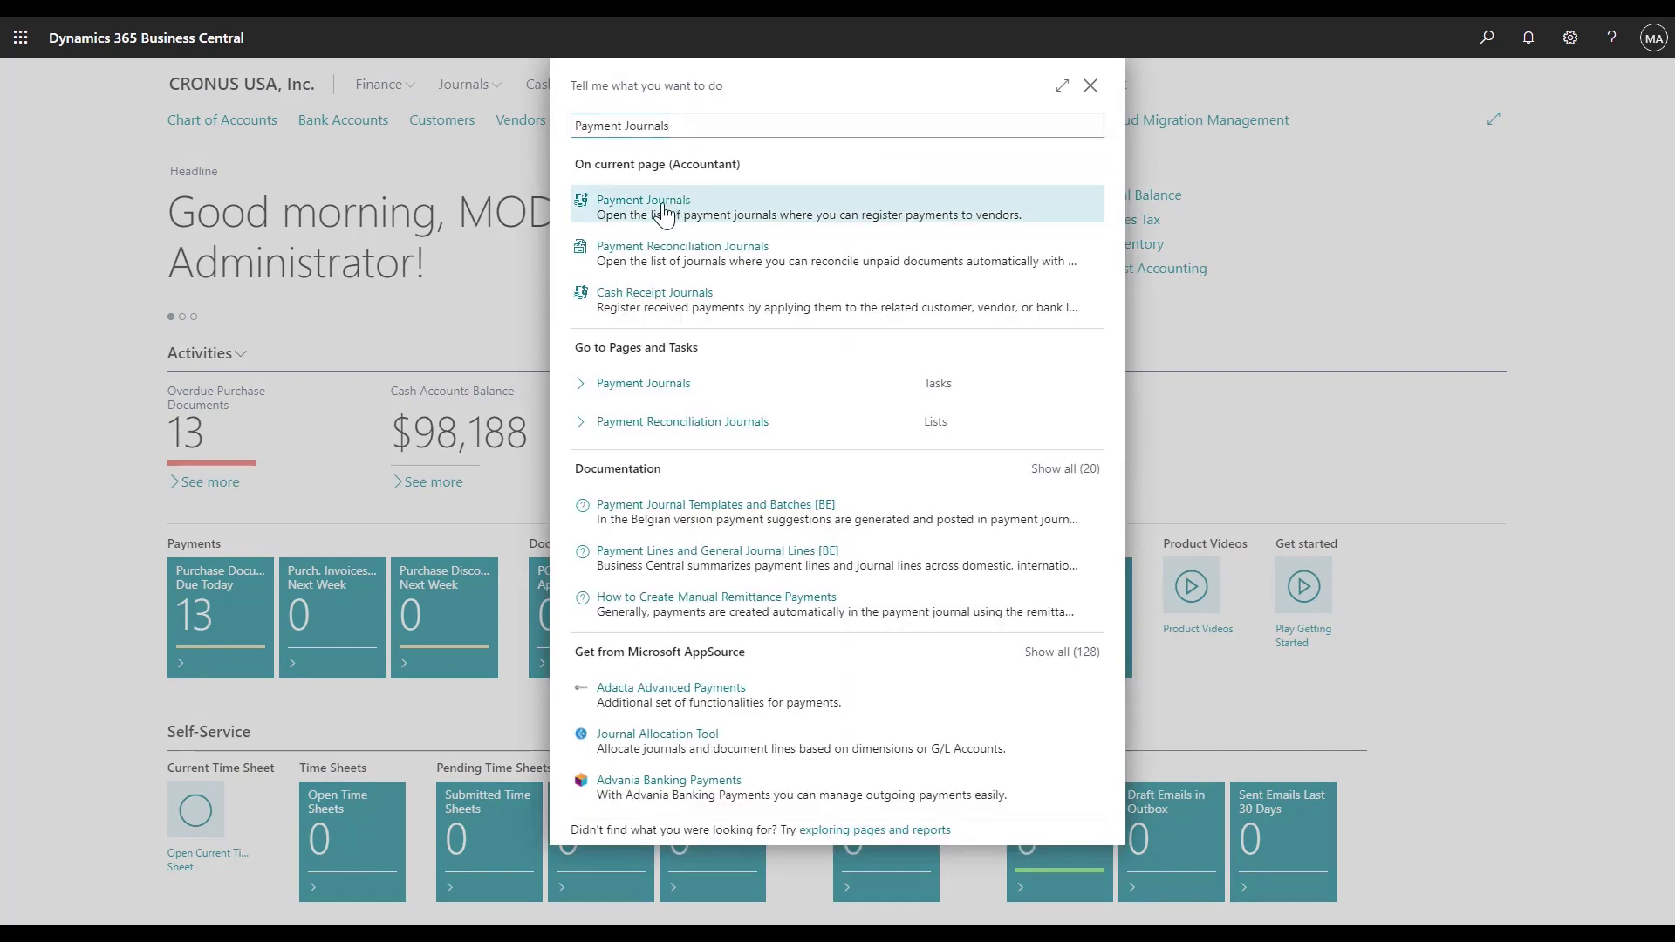
click(663, 208)
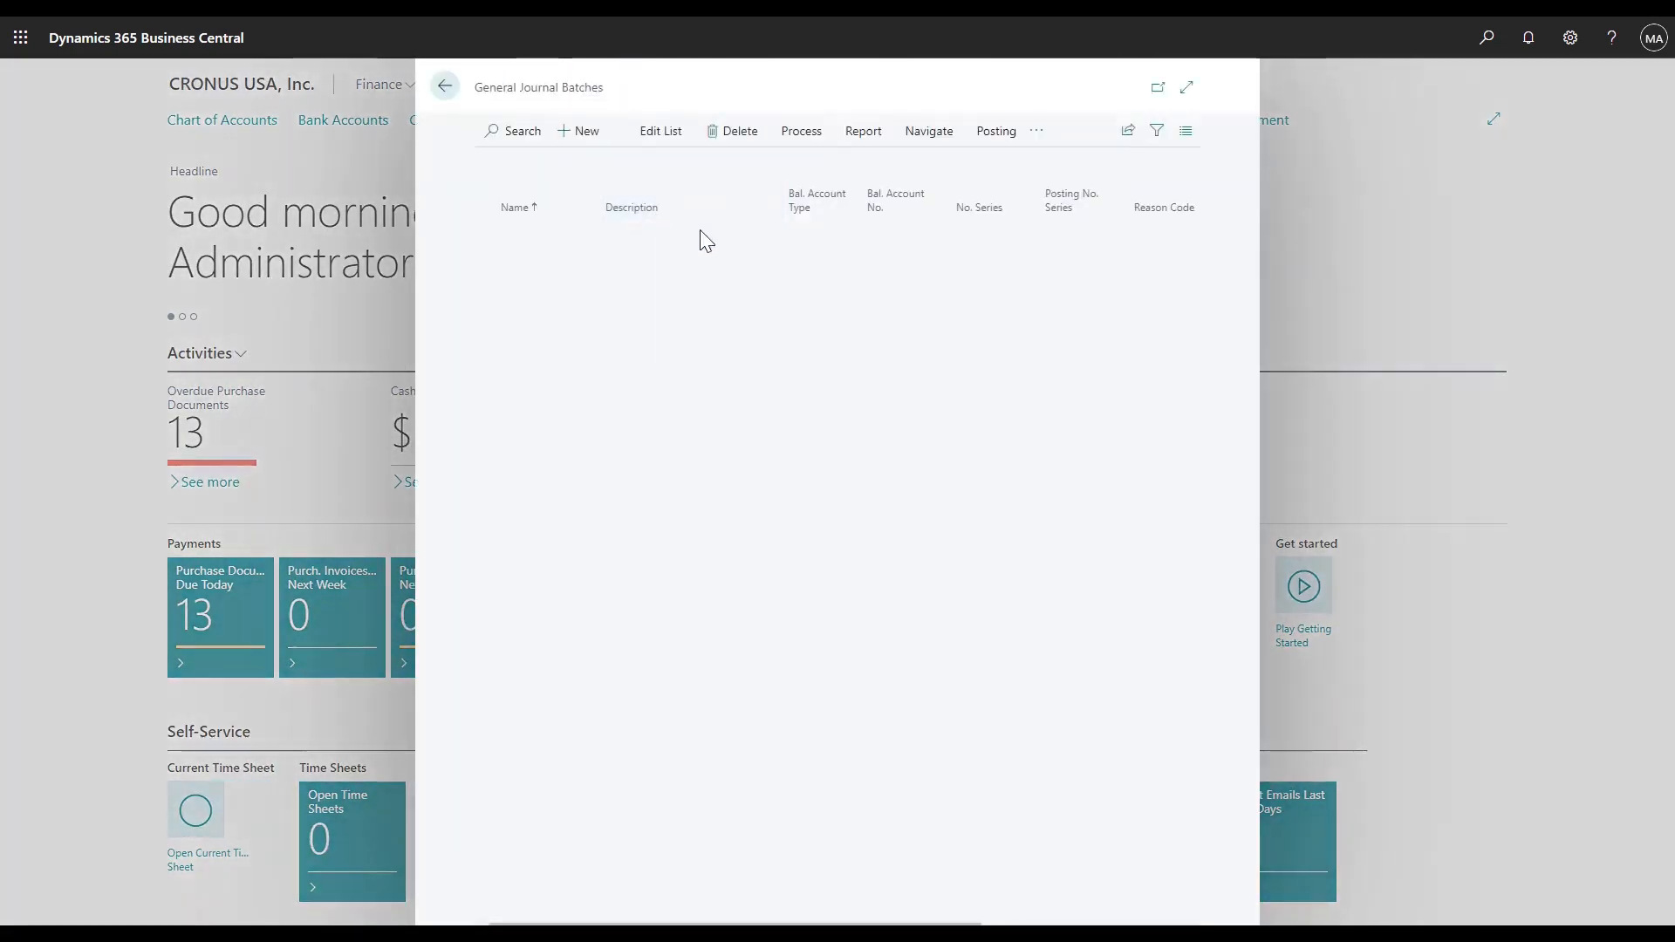
click(513, 262)
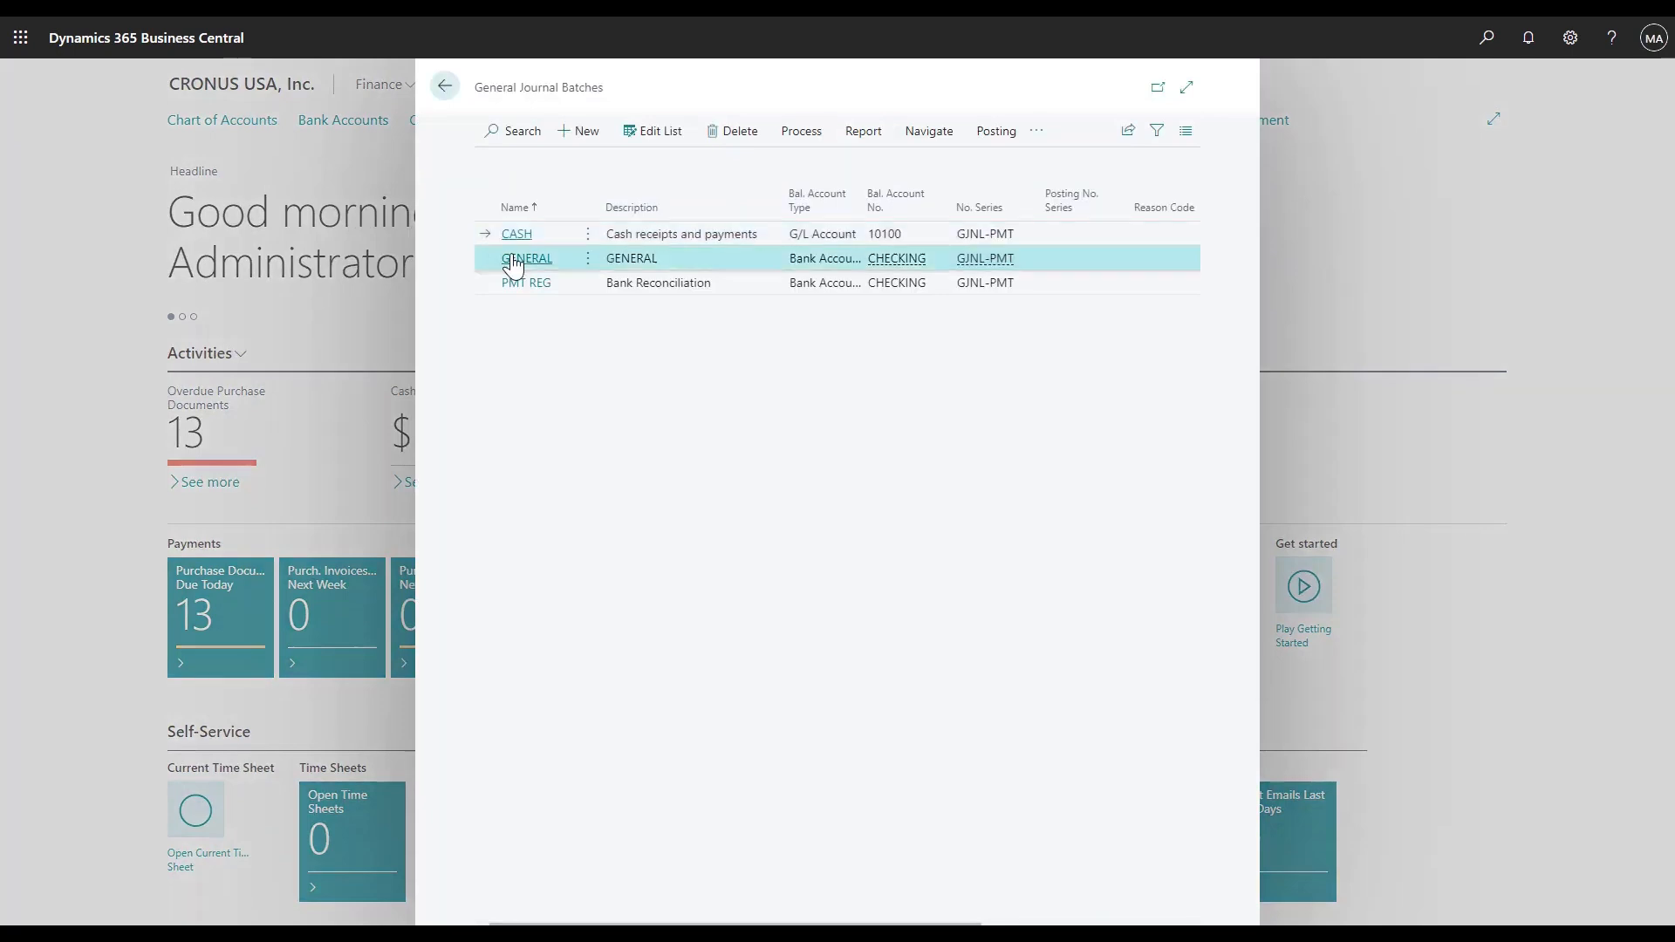
click(513, 262)
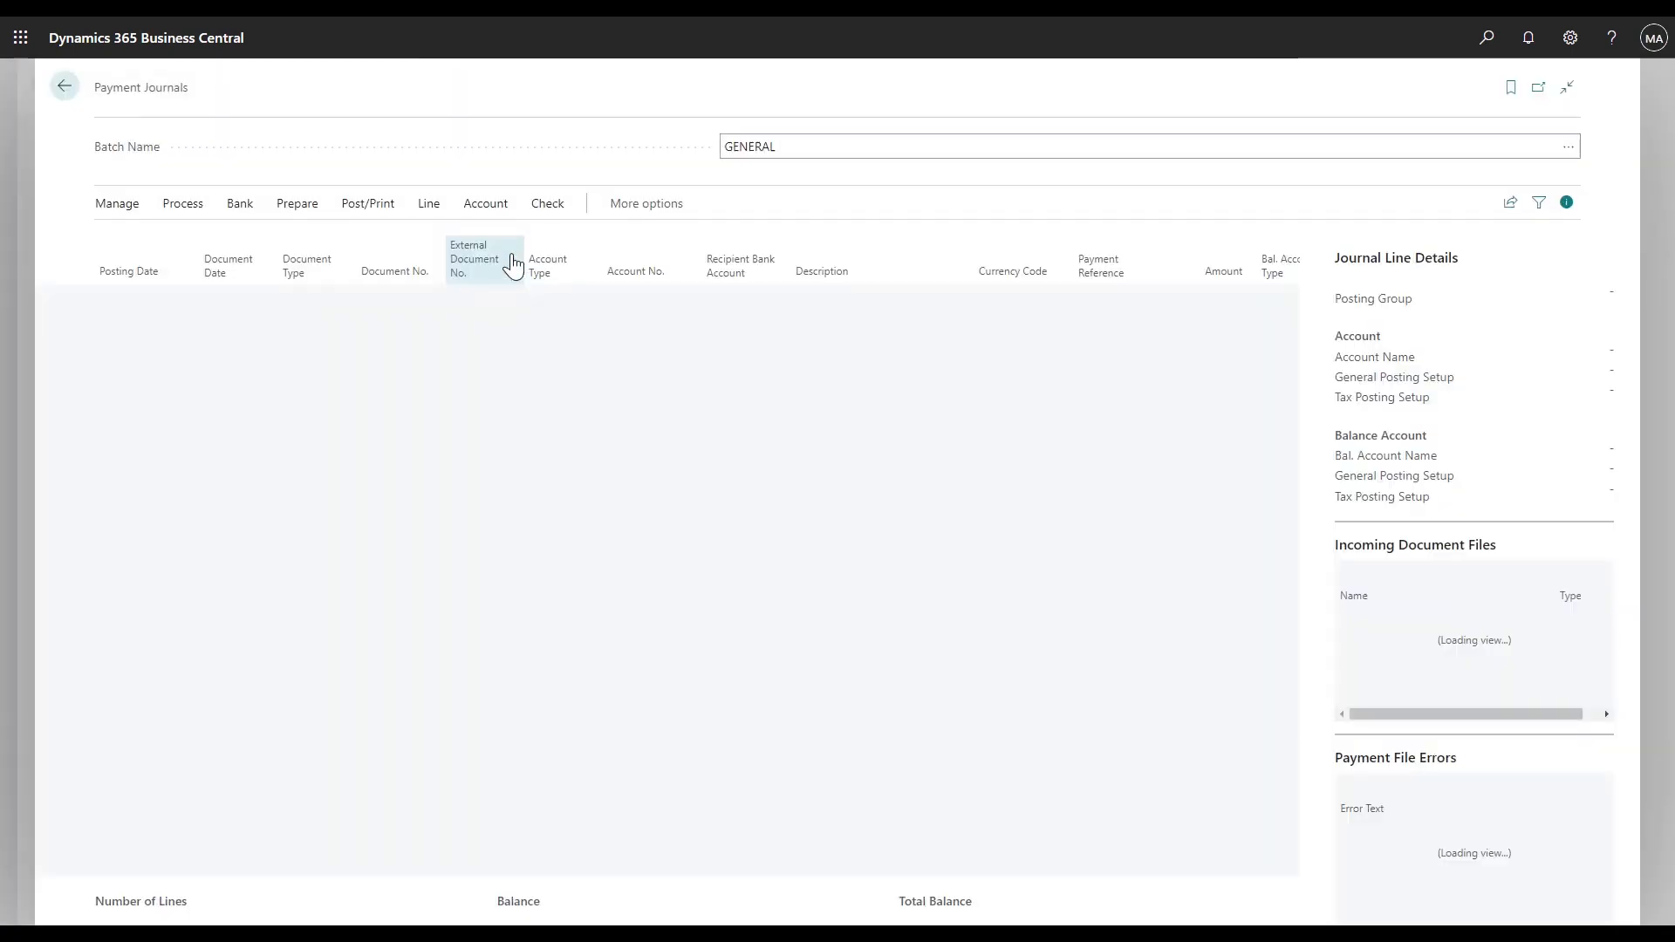
Generate suggested vendor payment lines in the GENERAL batch using the saved Vendors Due EOM default values.
click(297, 205)
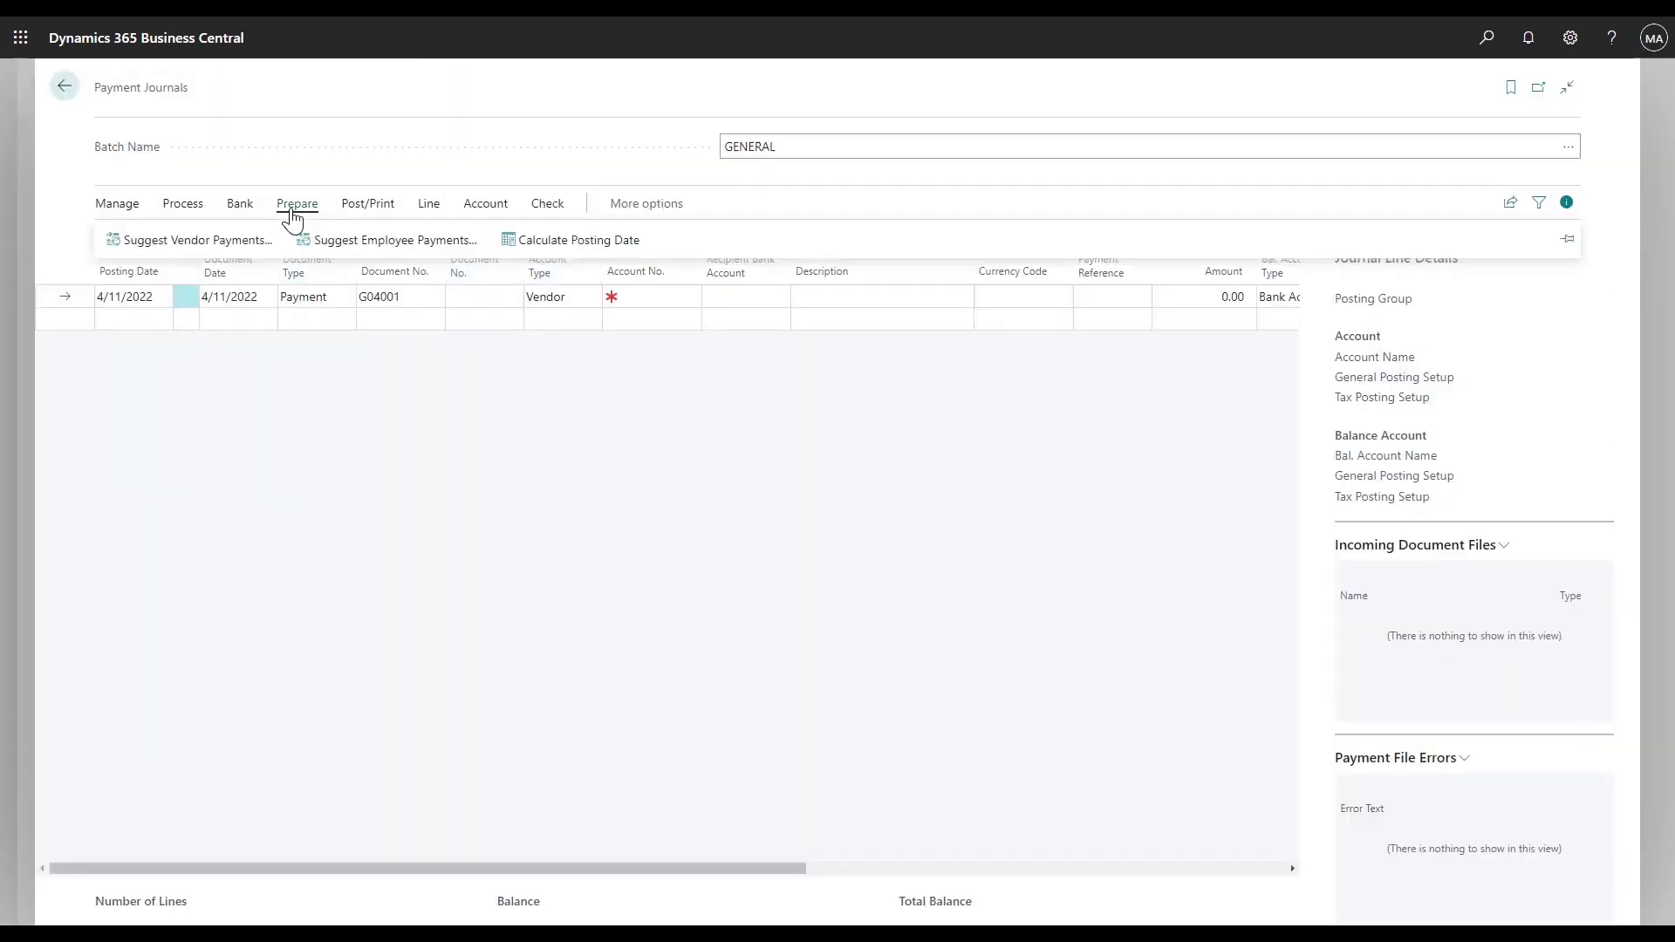
click(218, 248)
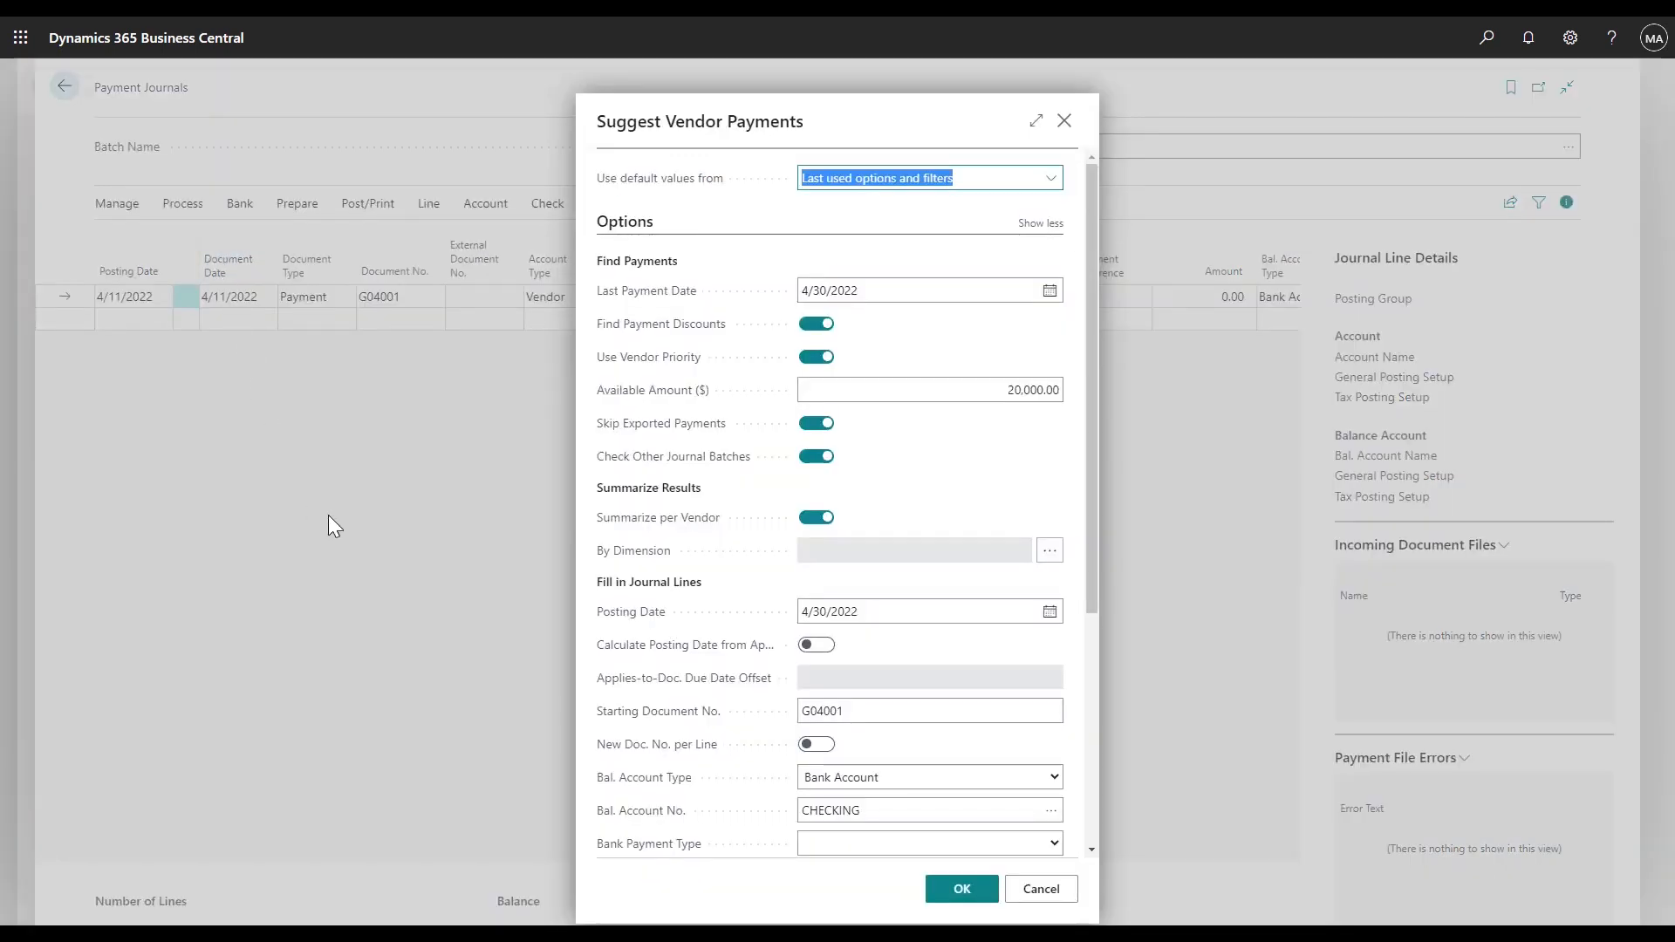
click(1049, 180)
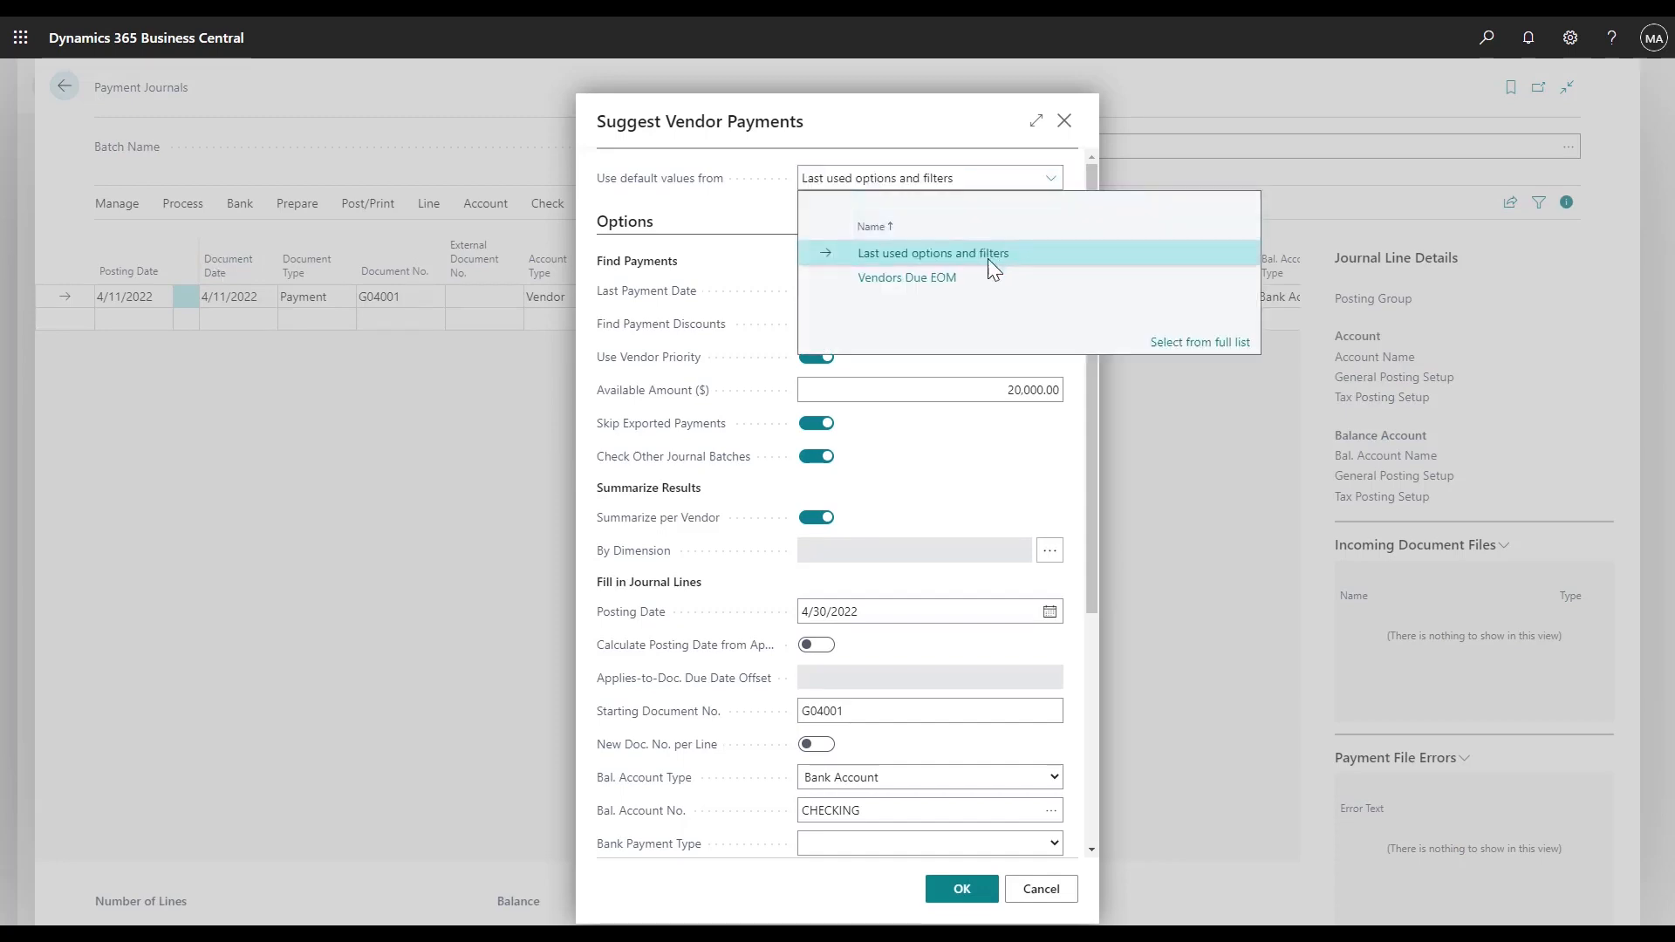
click(947, 276)
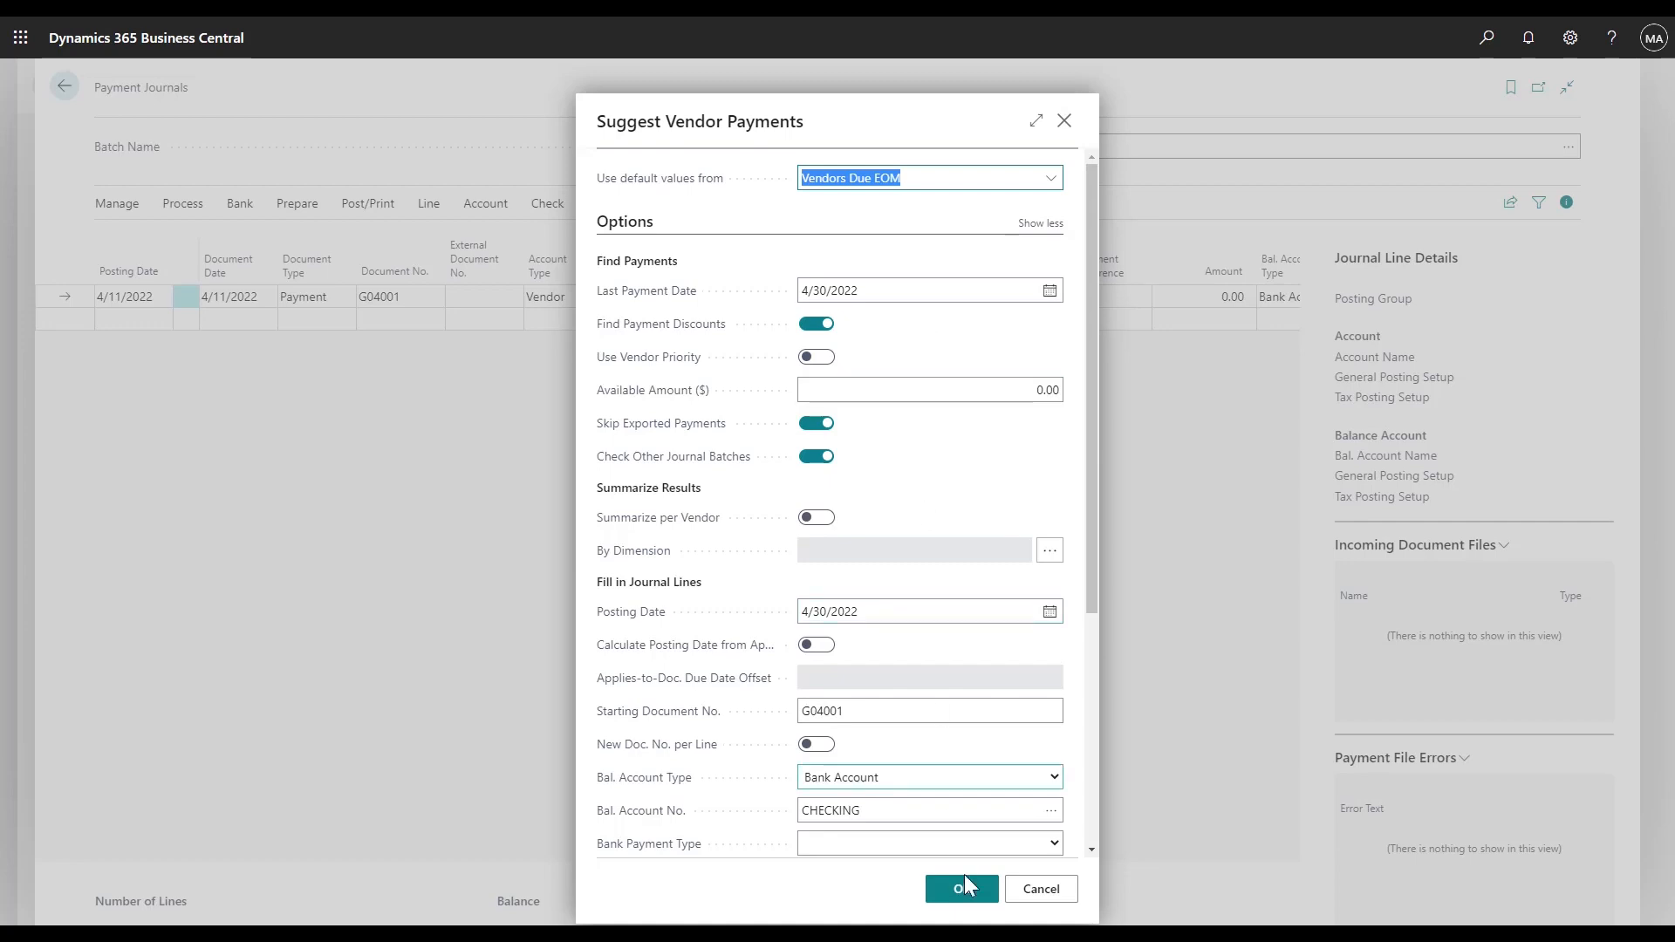
click(938, 887)
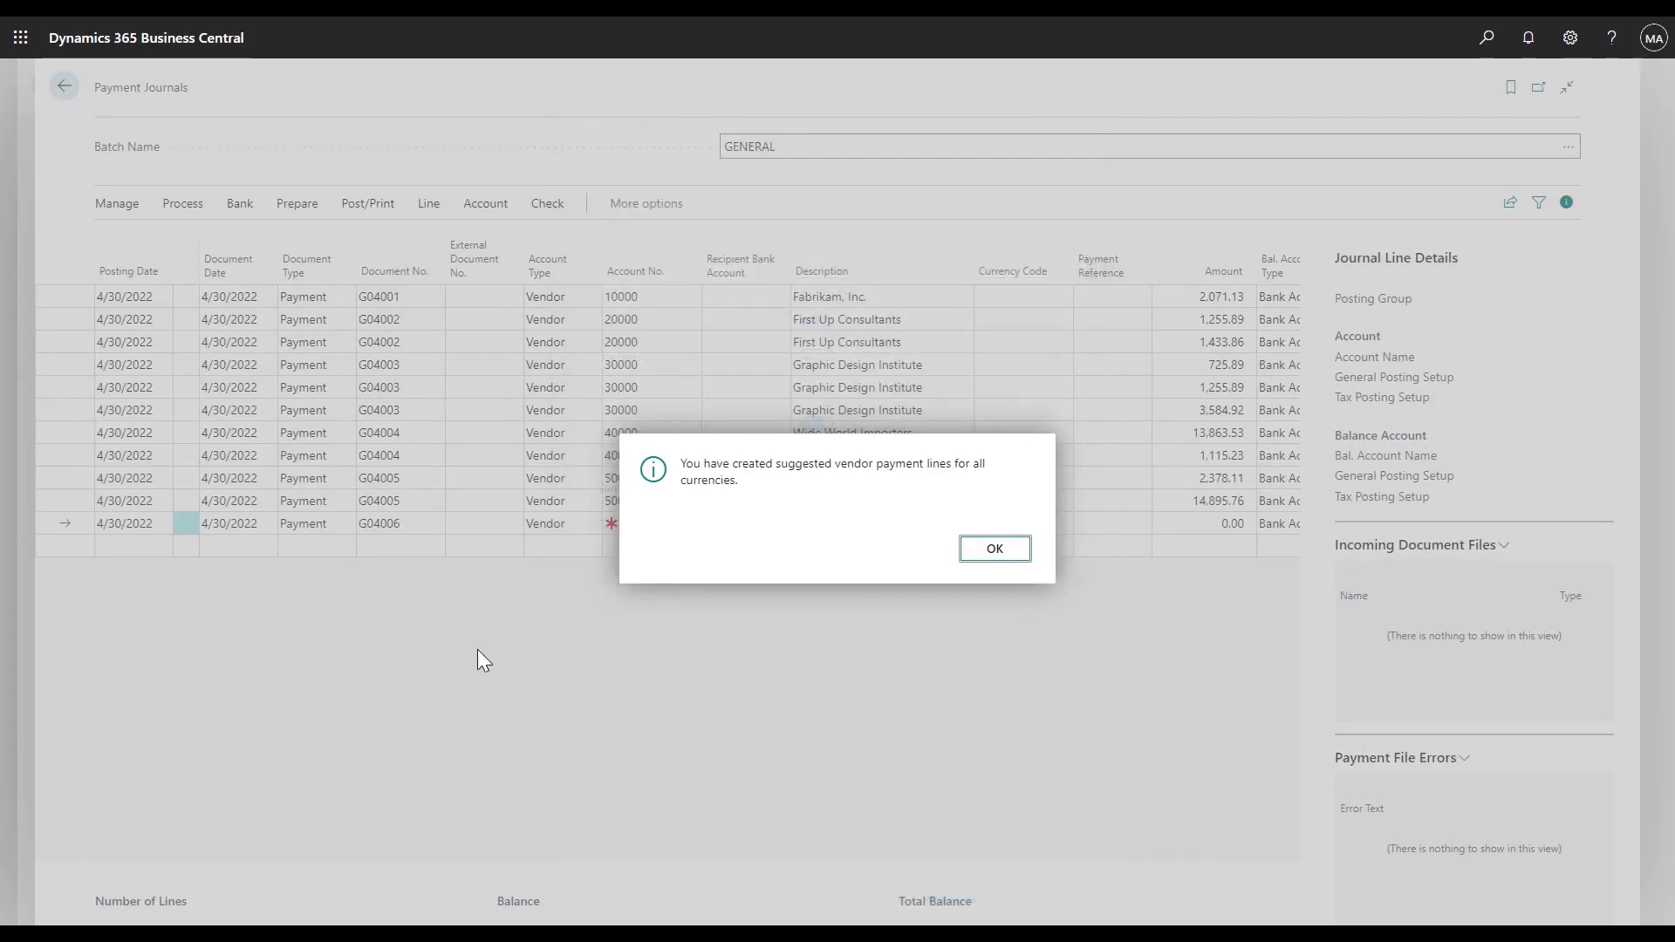
click(1001, 549)
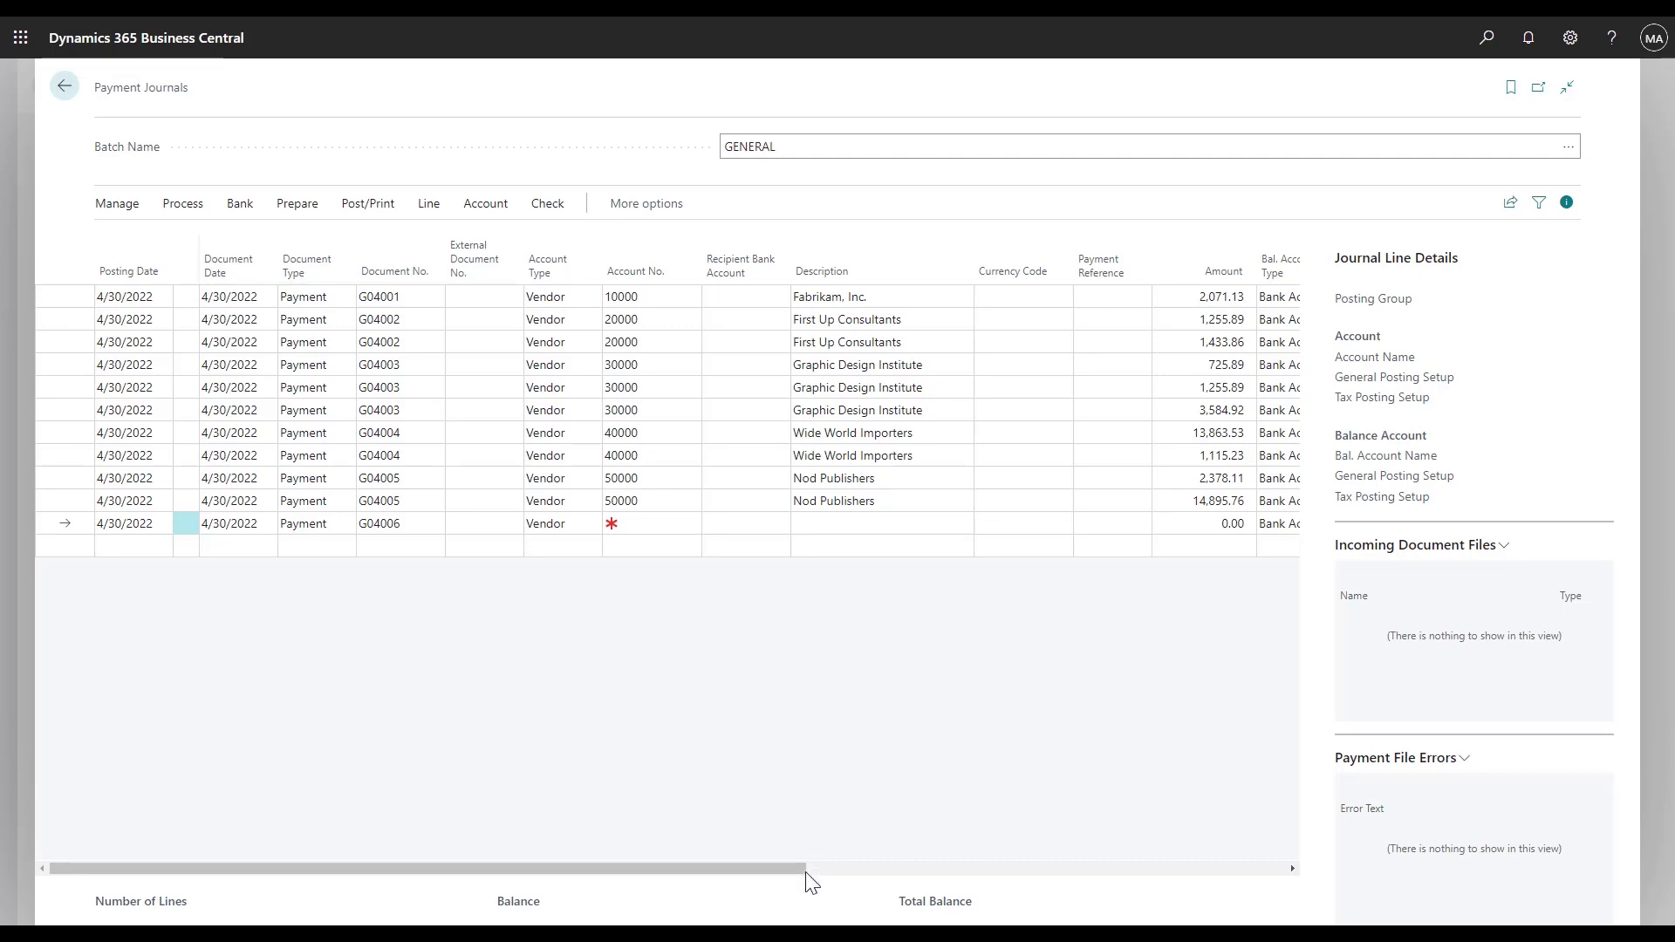
Examine the invoices applied to the suggested payments and the payment priority on the Wide World Importers vendor card, and return to the journal.
drag(793, 870, 1094, 854)
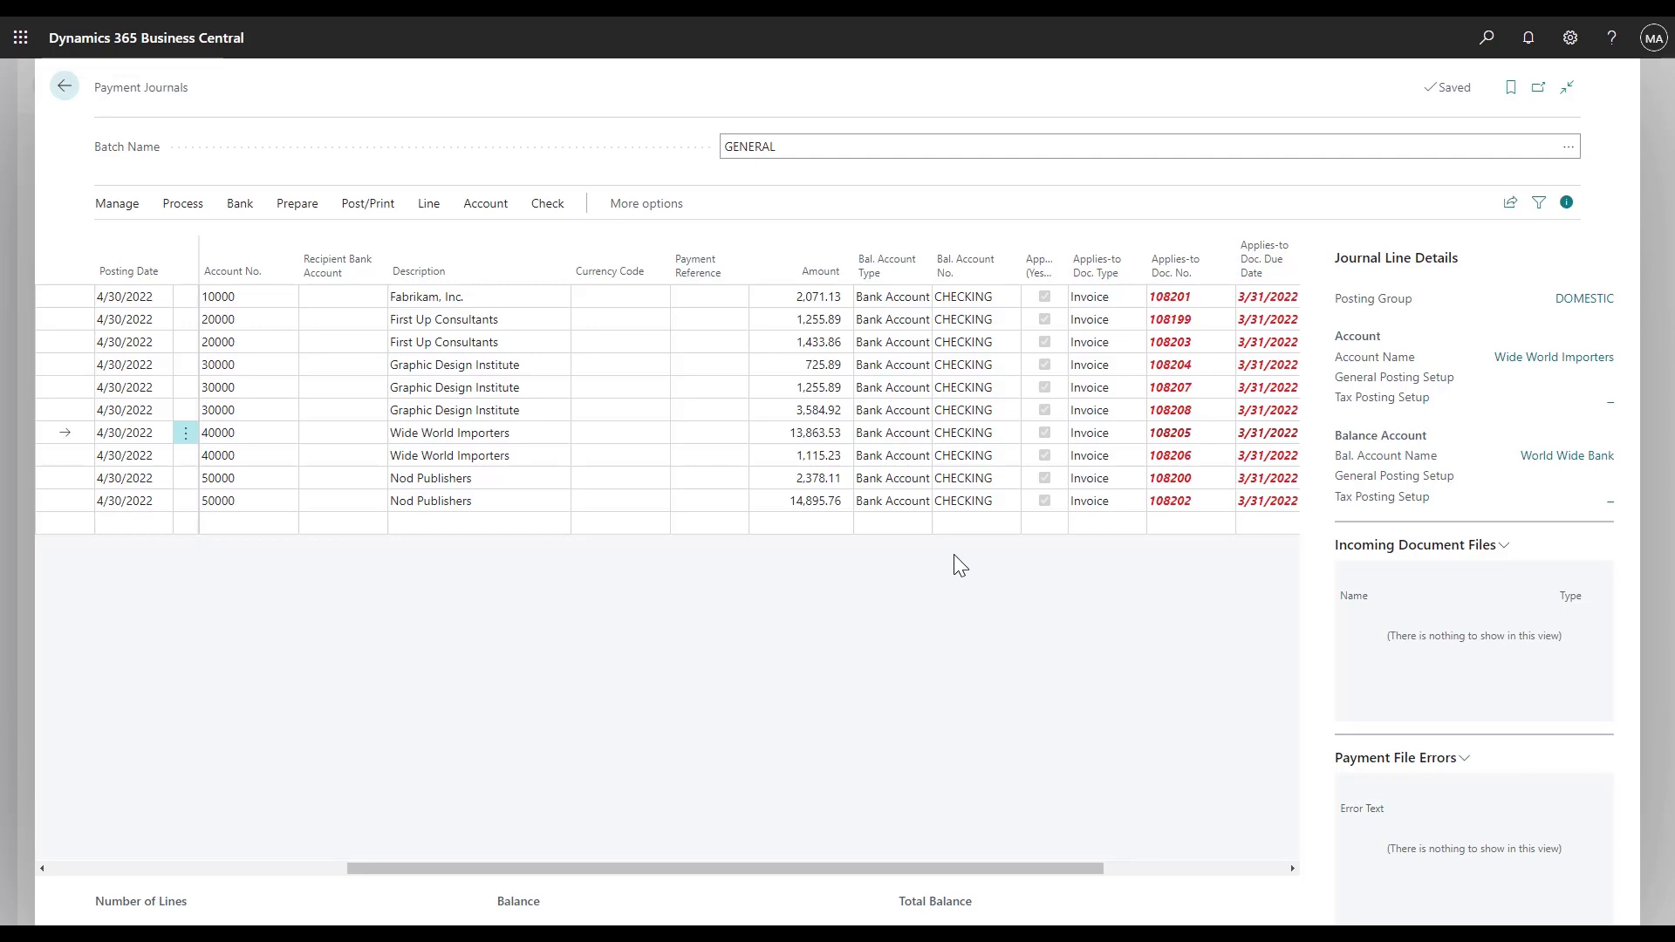
click(517, 433)
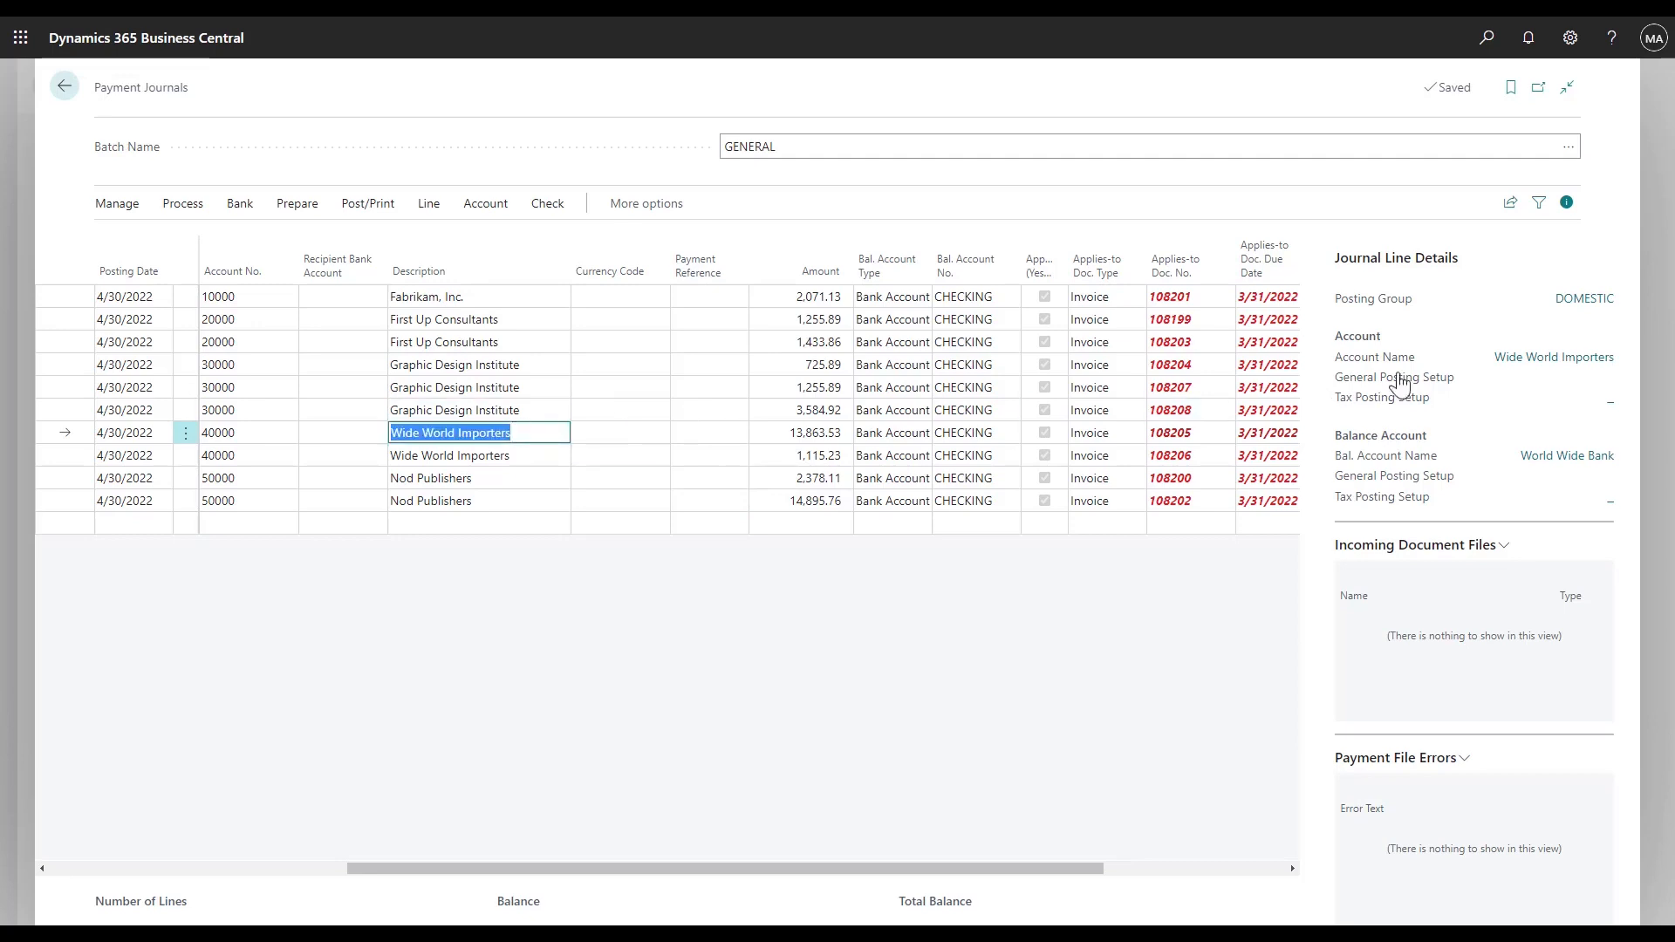
click(1542, 370)
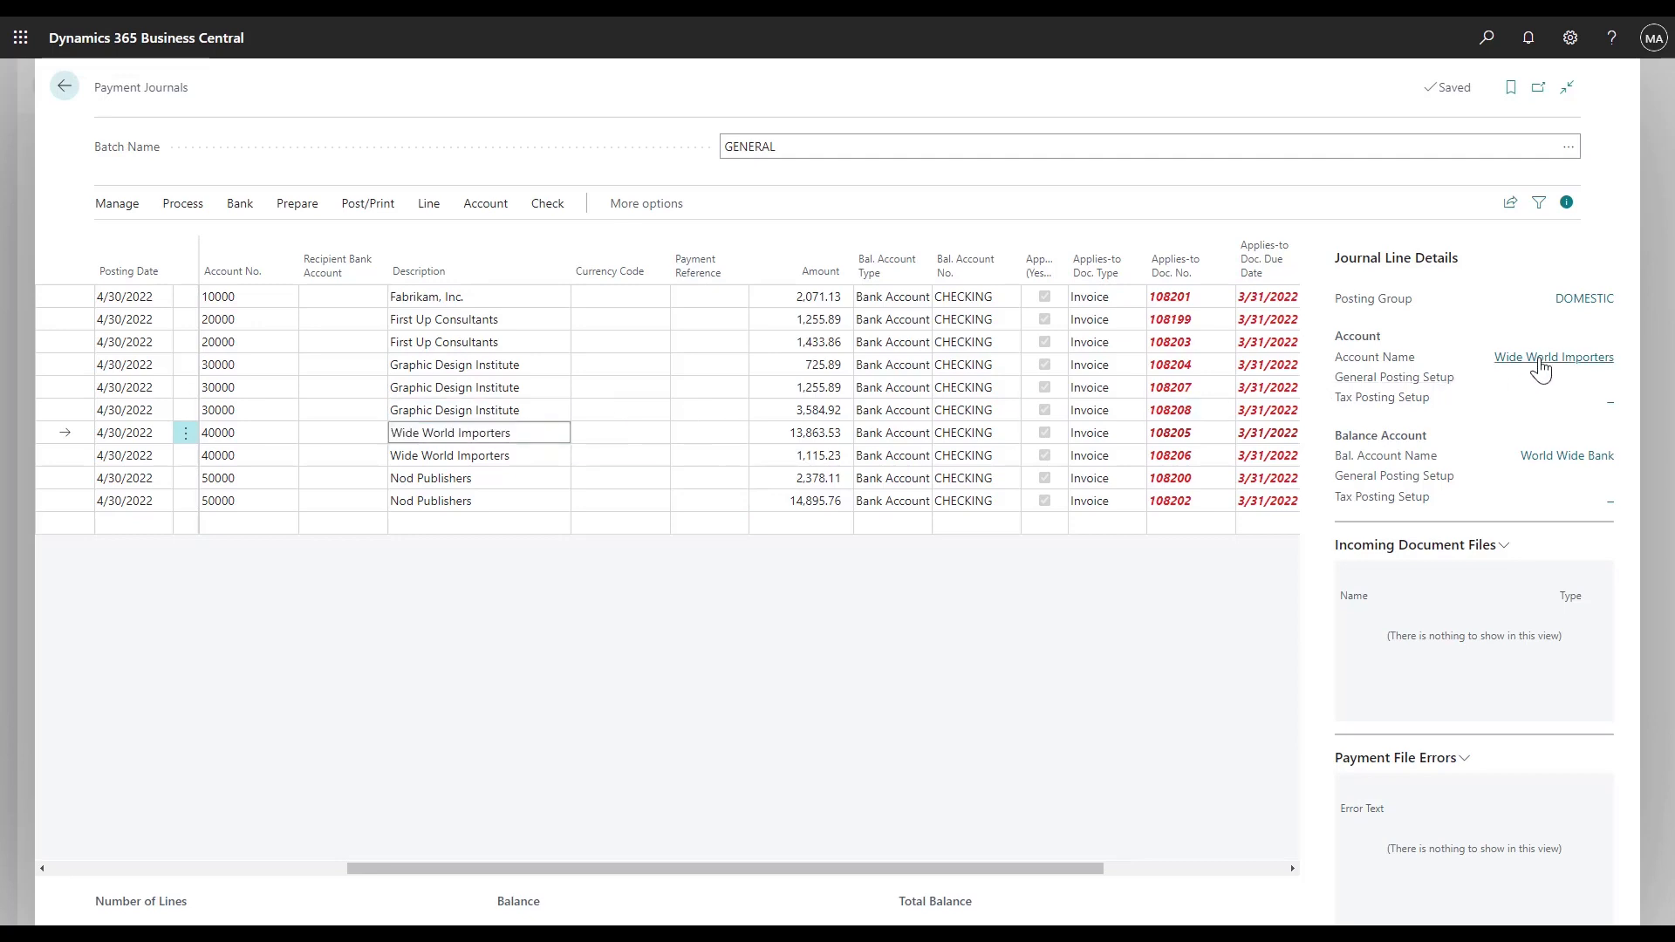
click(1541, 370)
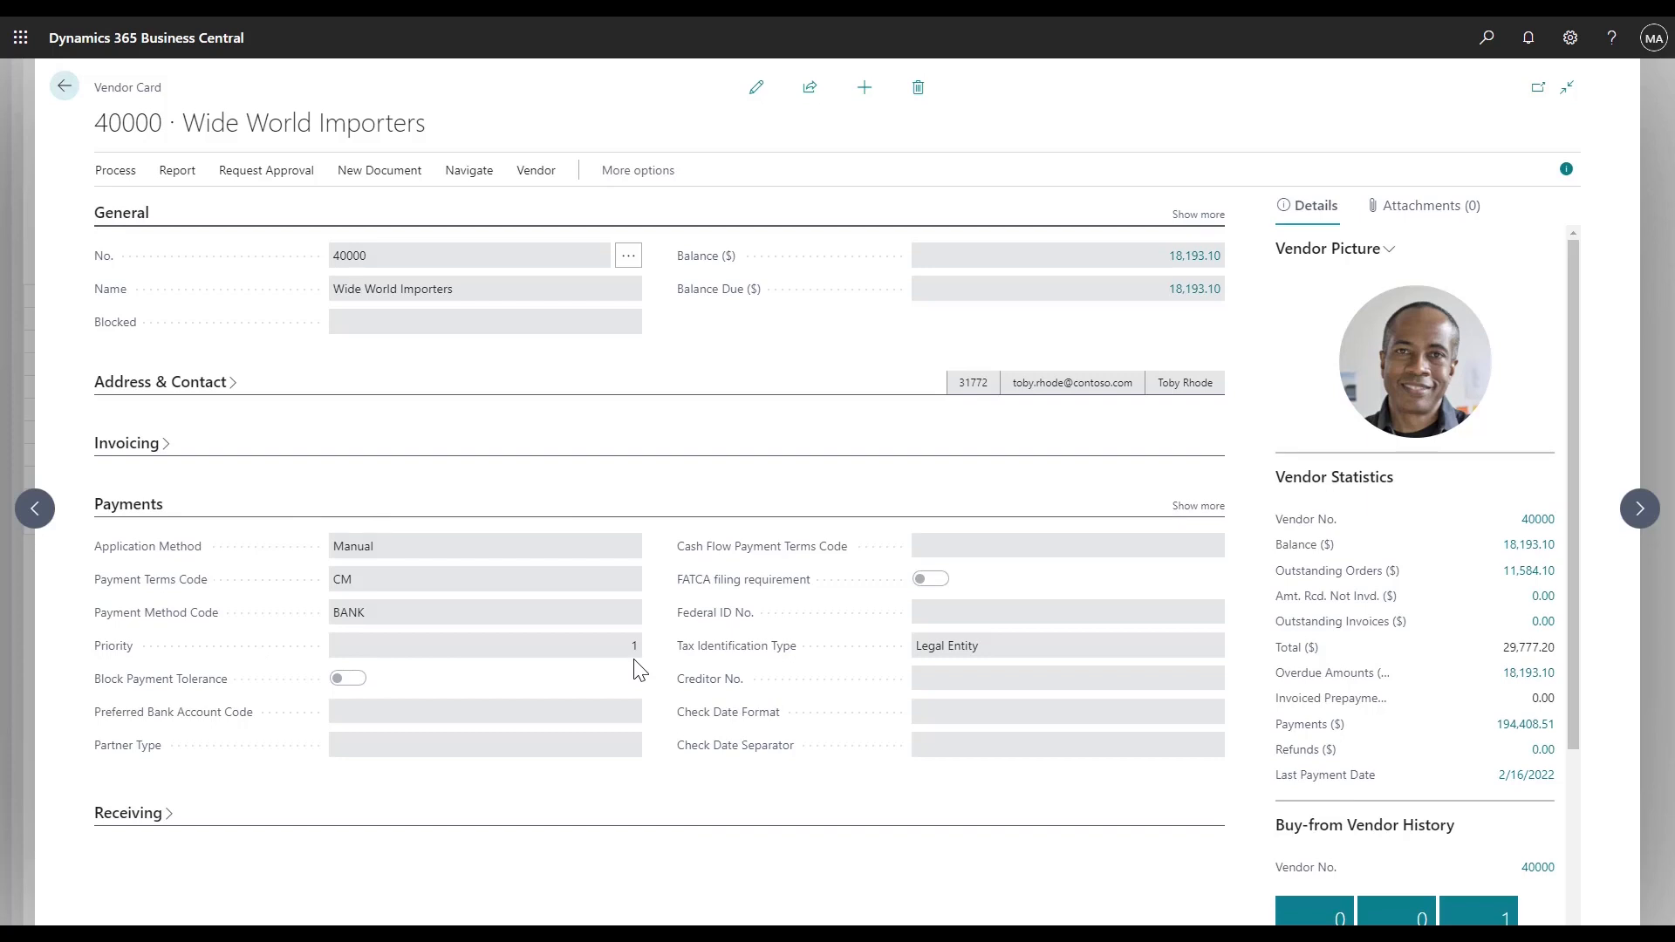
click(63, 88)
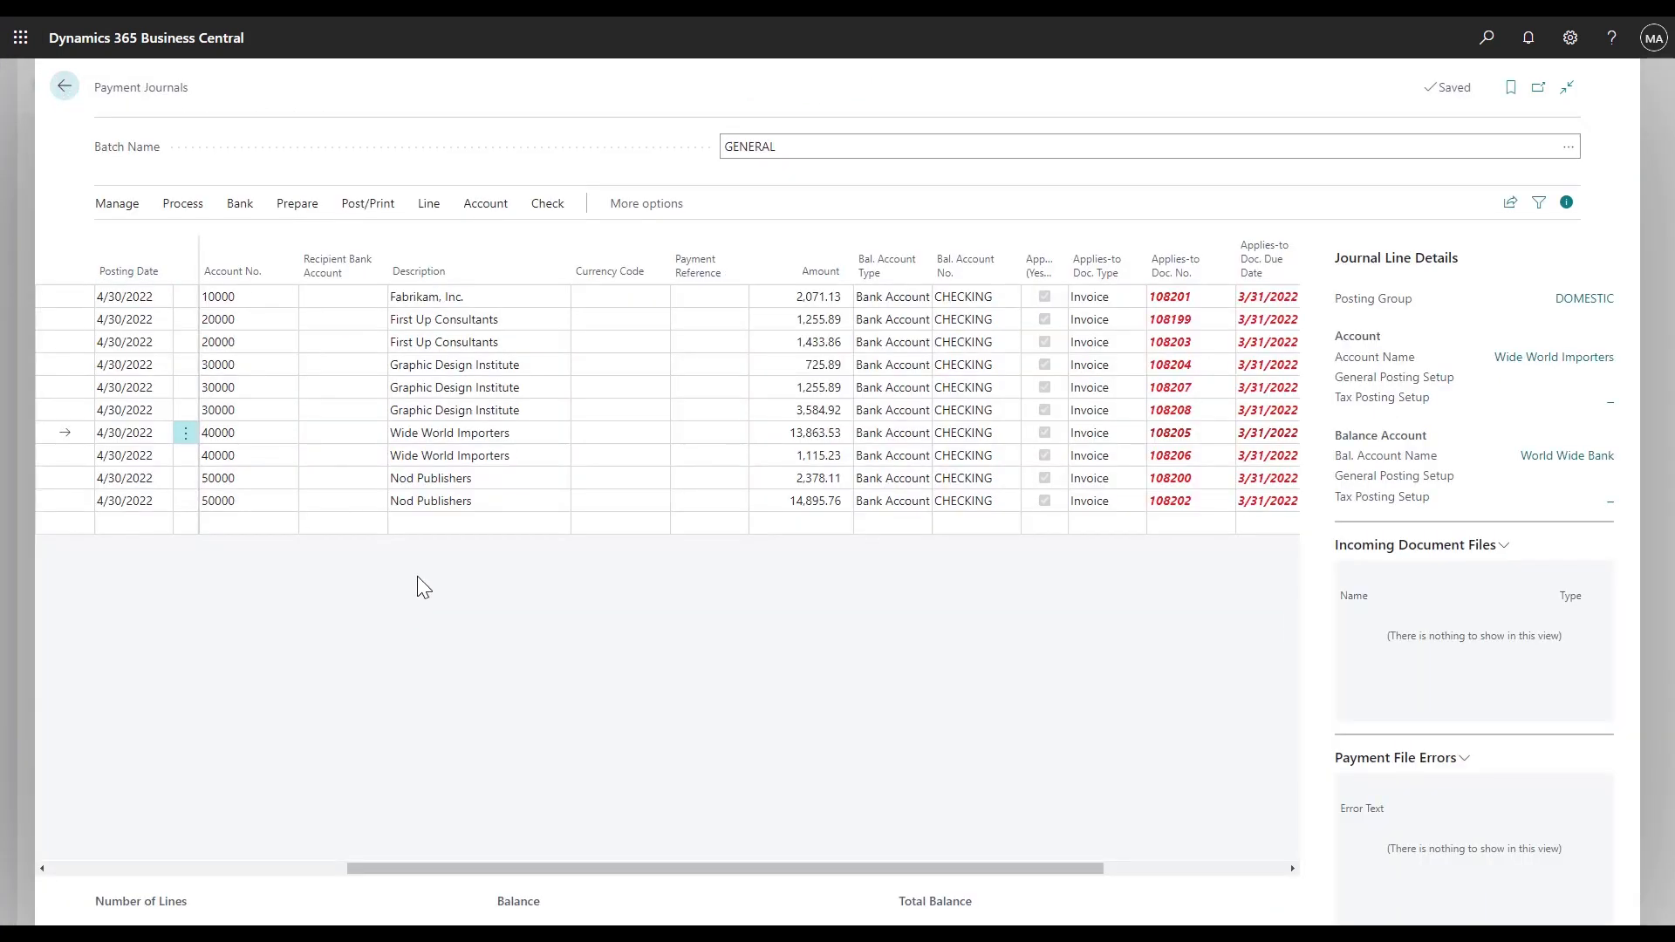
Delete all suggested payment lines from the GENERAL journal batch.
click(186, 299)
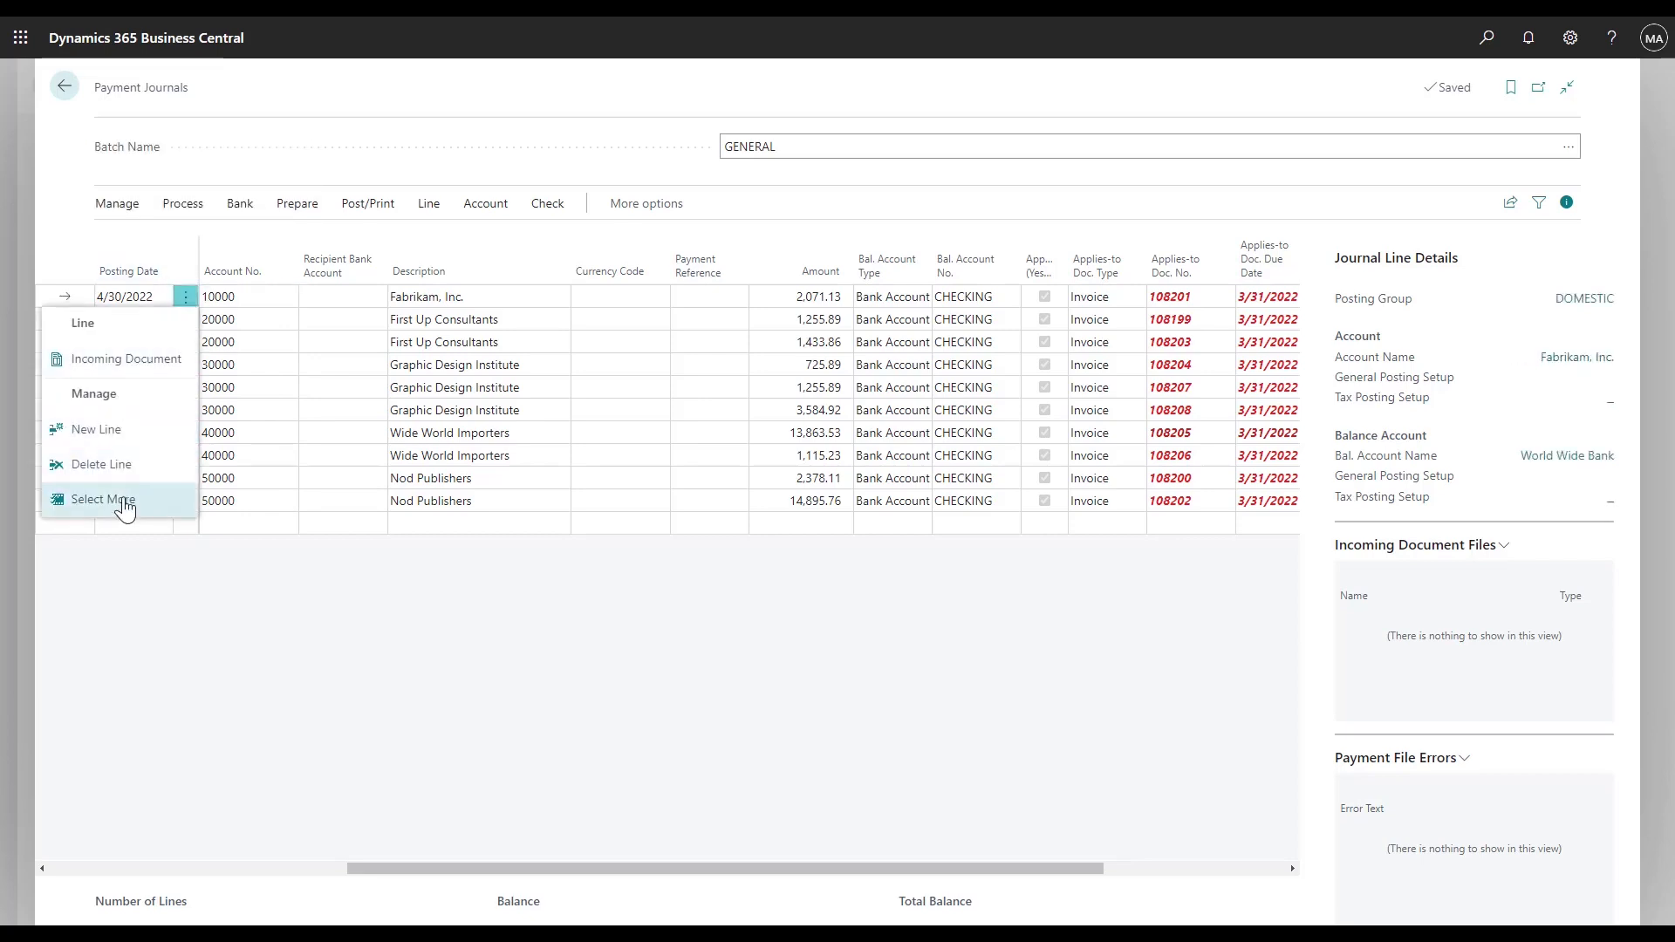
click(125, 506)
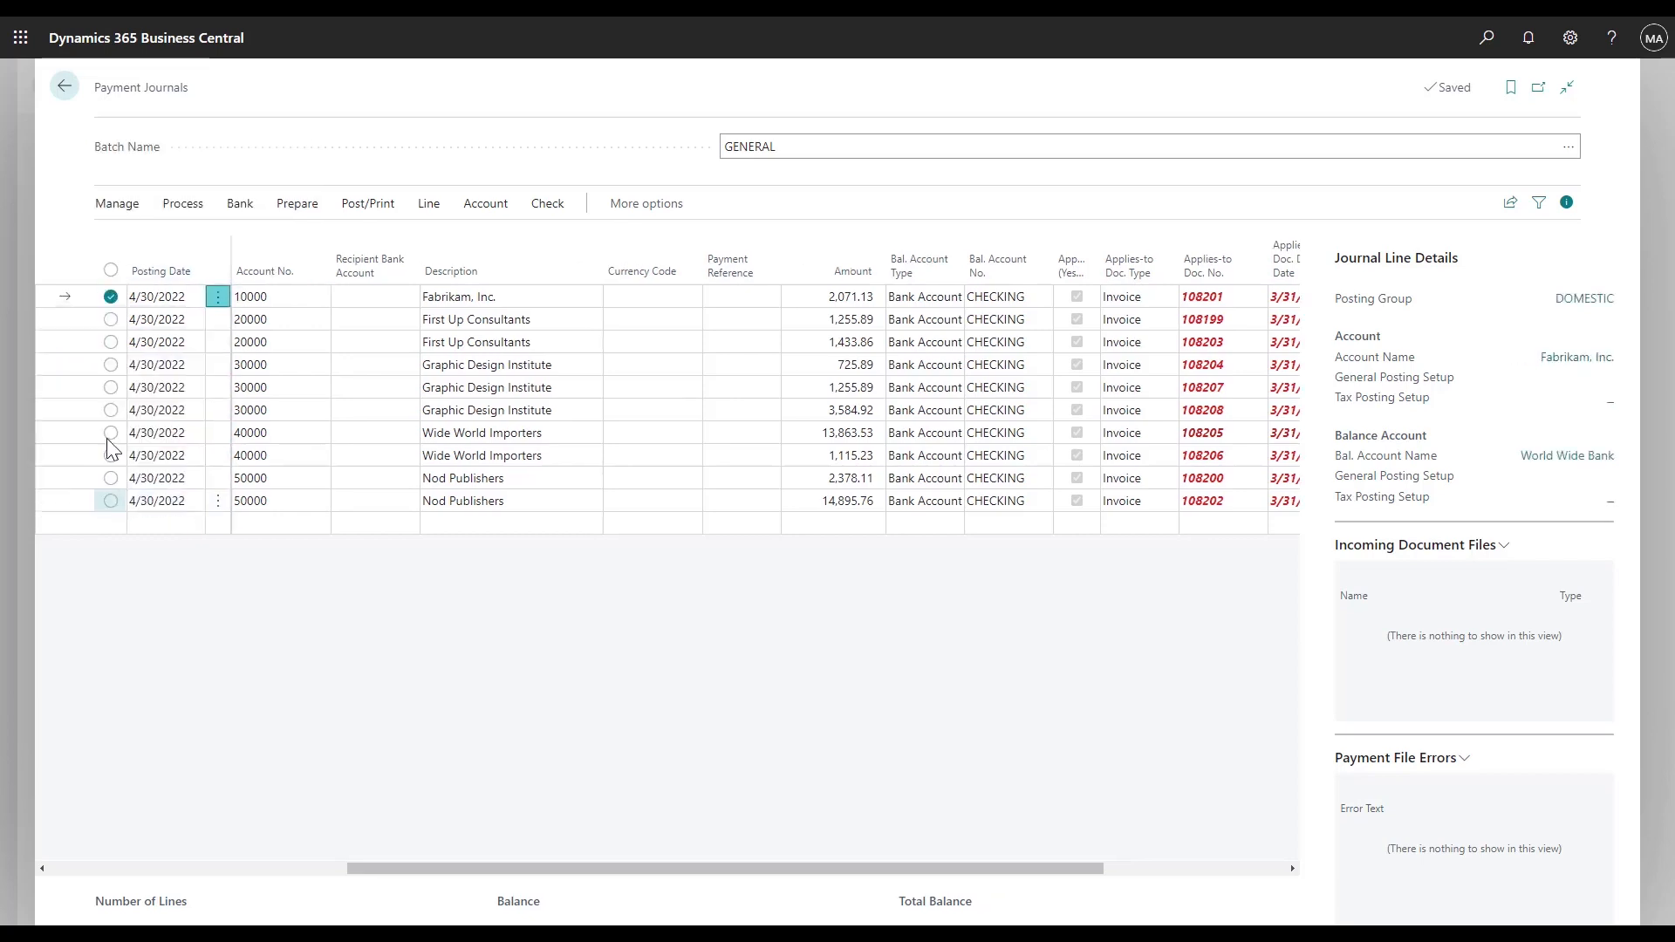
click(110, 270)
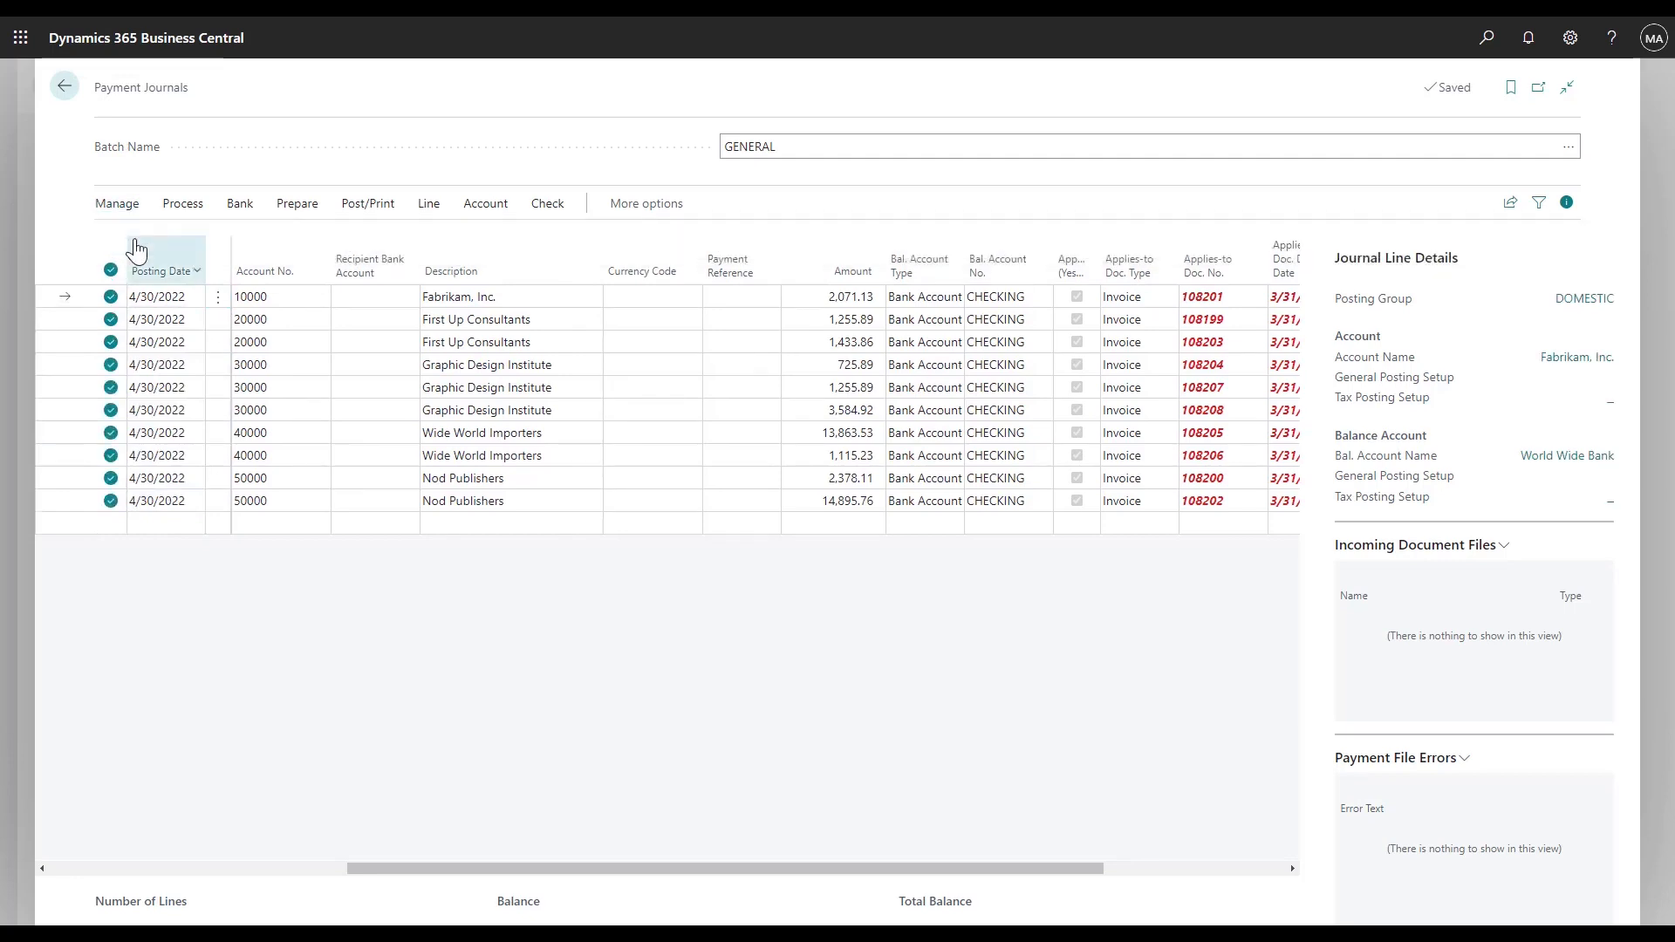
key(ctrl+Delete)
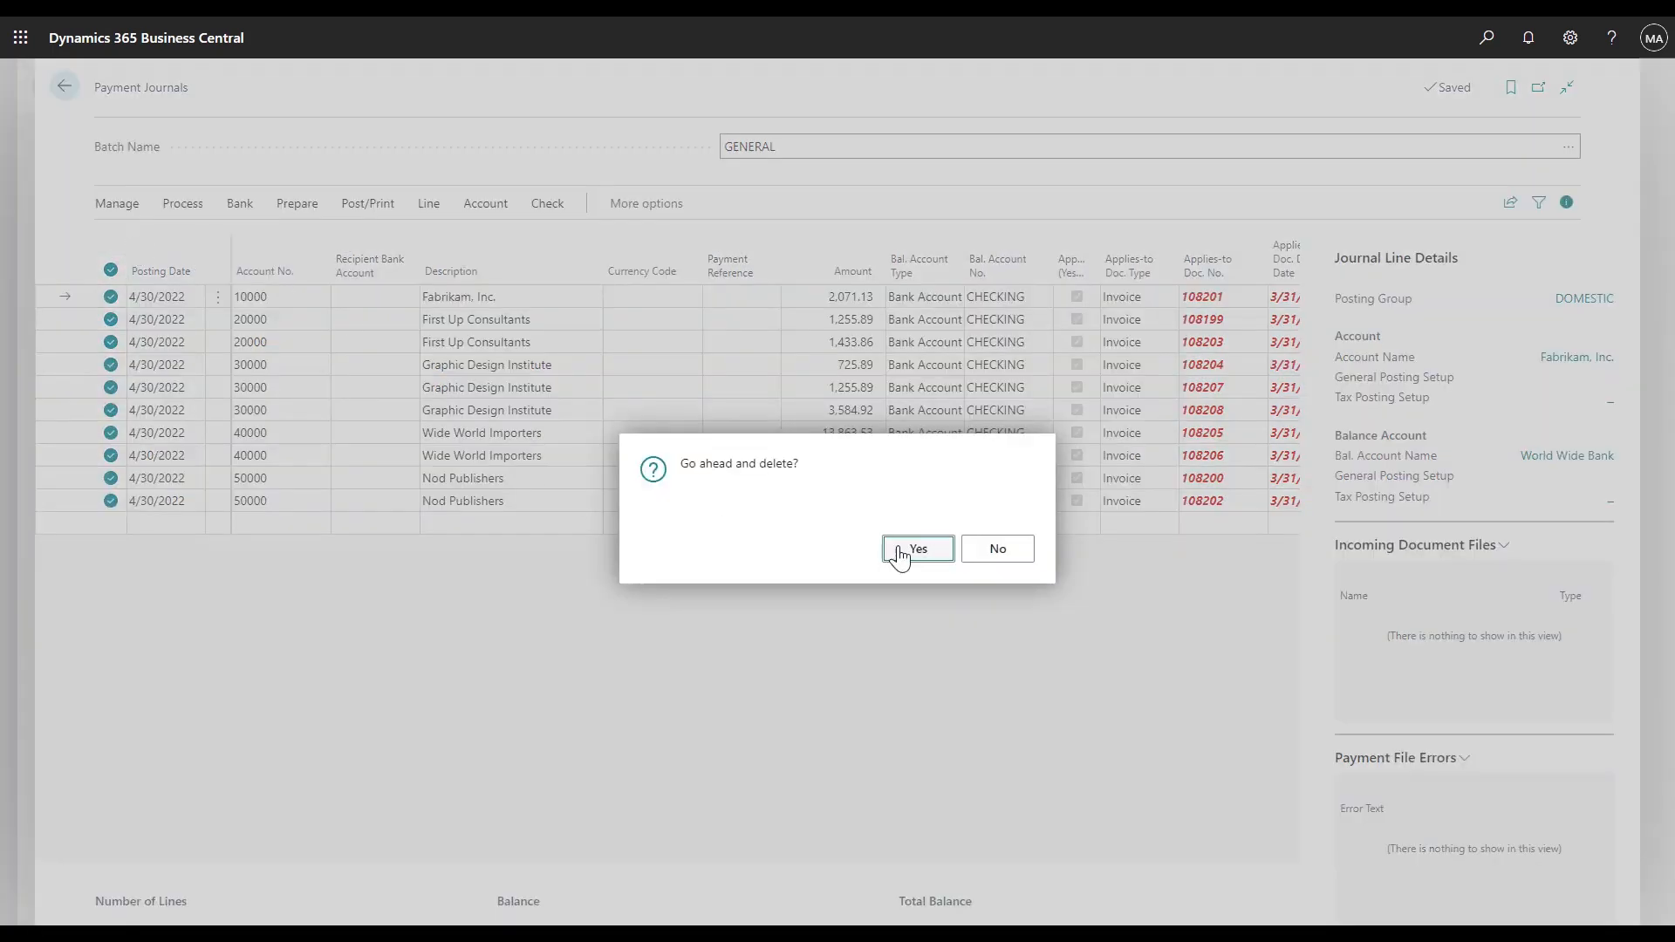
key(Return)
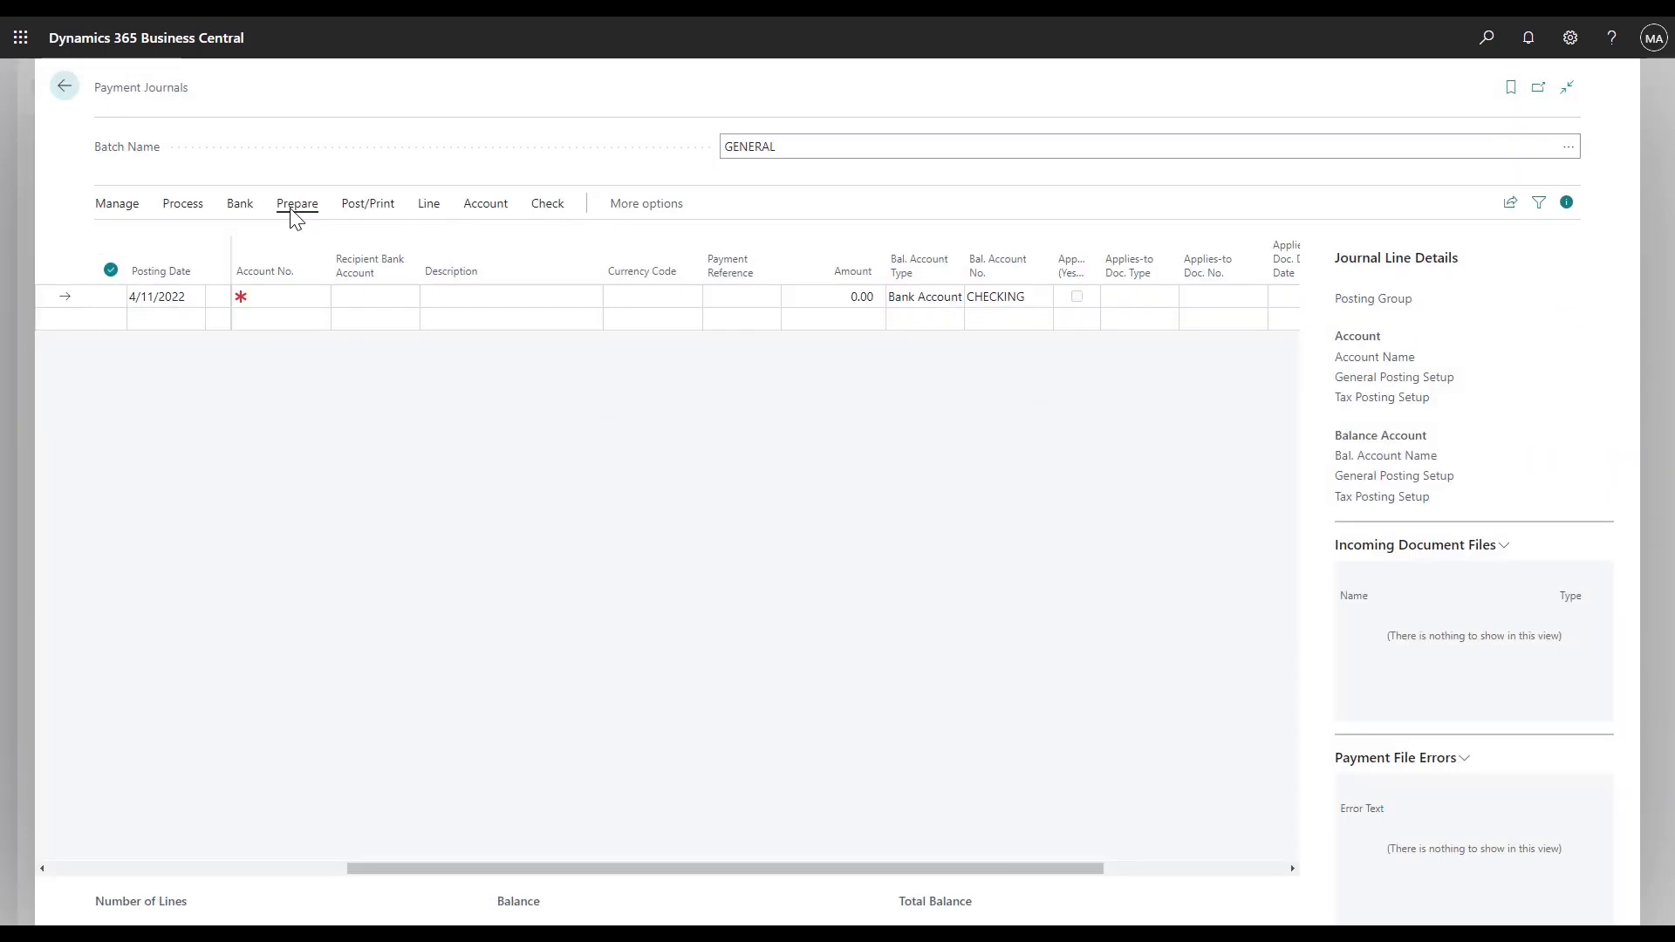
Generate suggested vendor payments with vendor priority enabled, an available amount of $20,000, and results summarized per vendor.
click(296, 205)
click(195, 247)
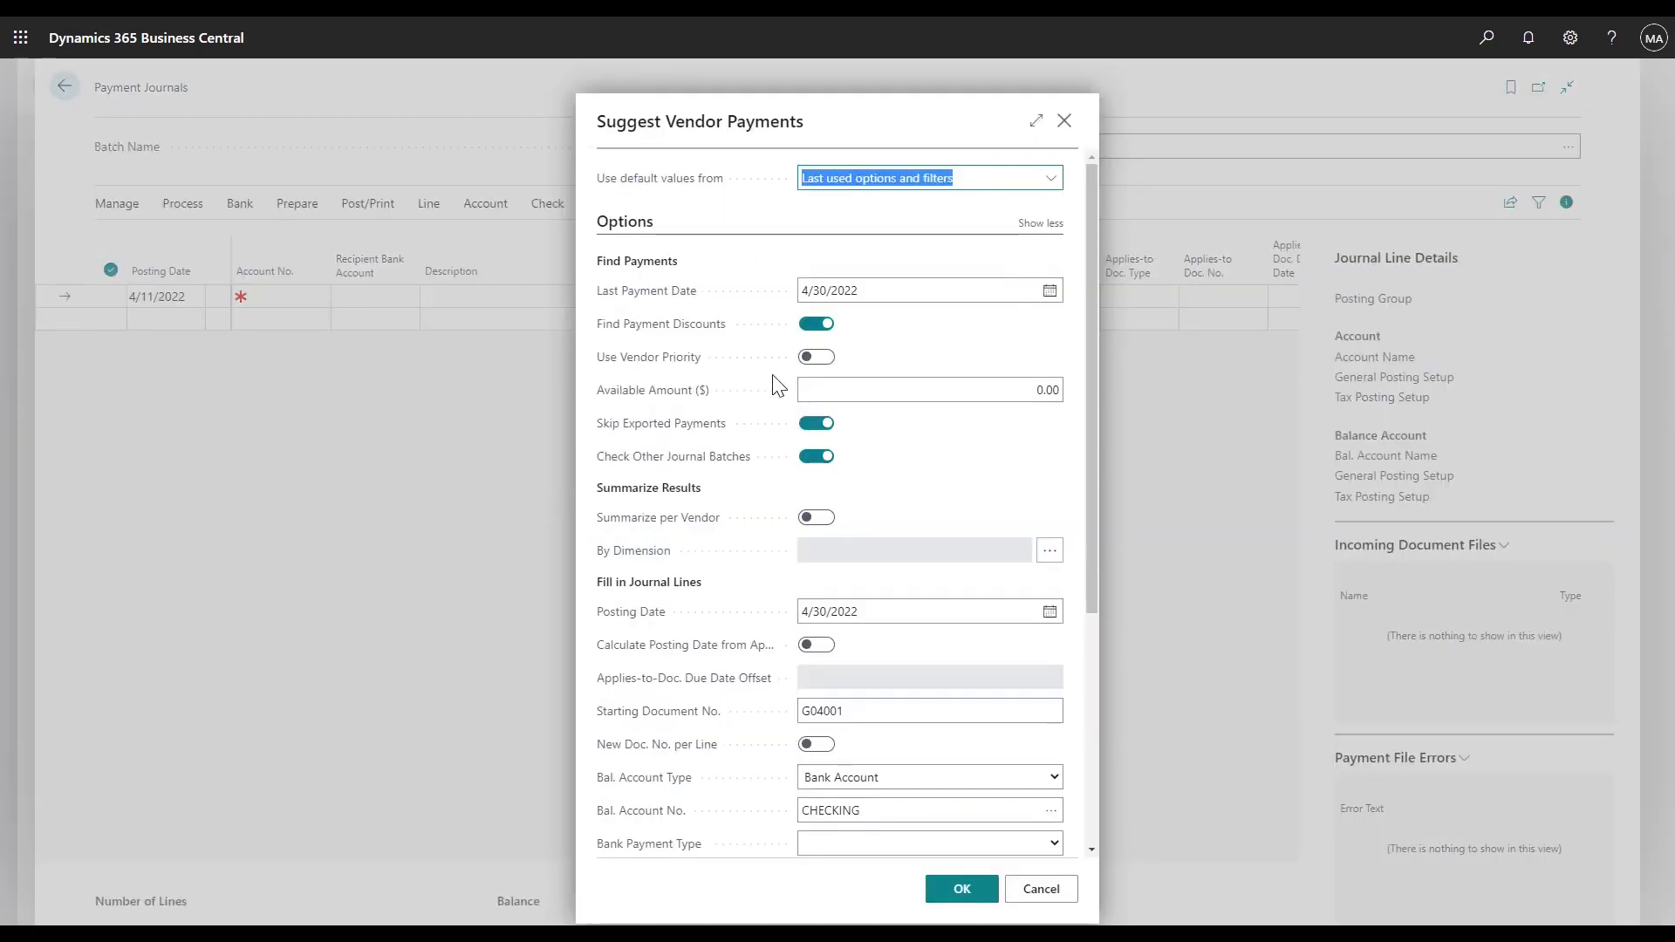
click(806, 363)
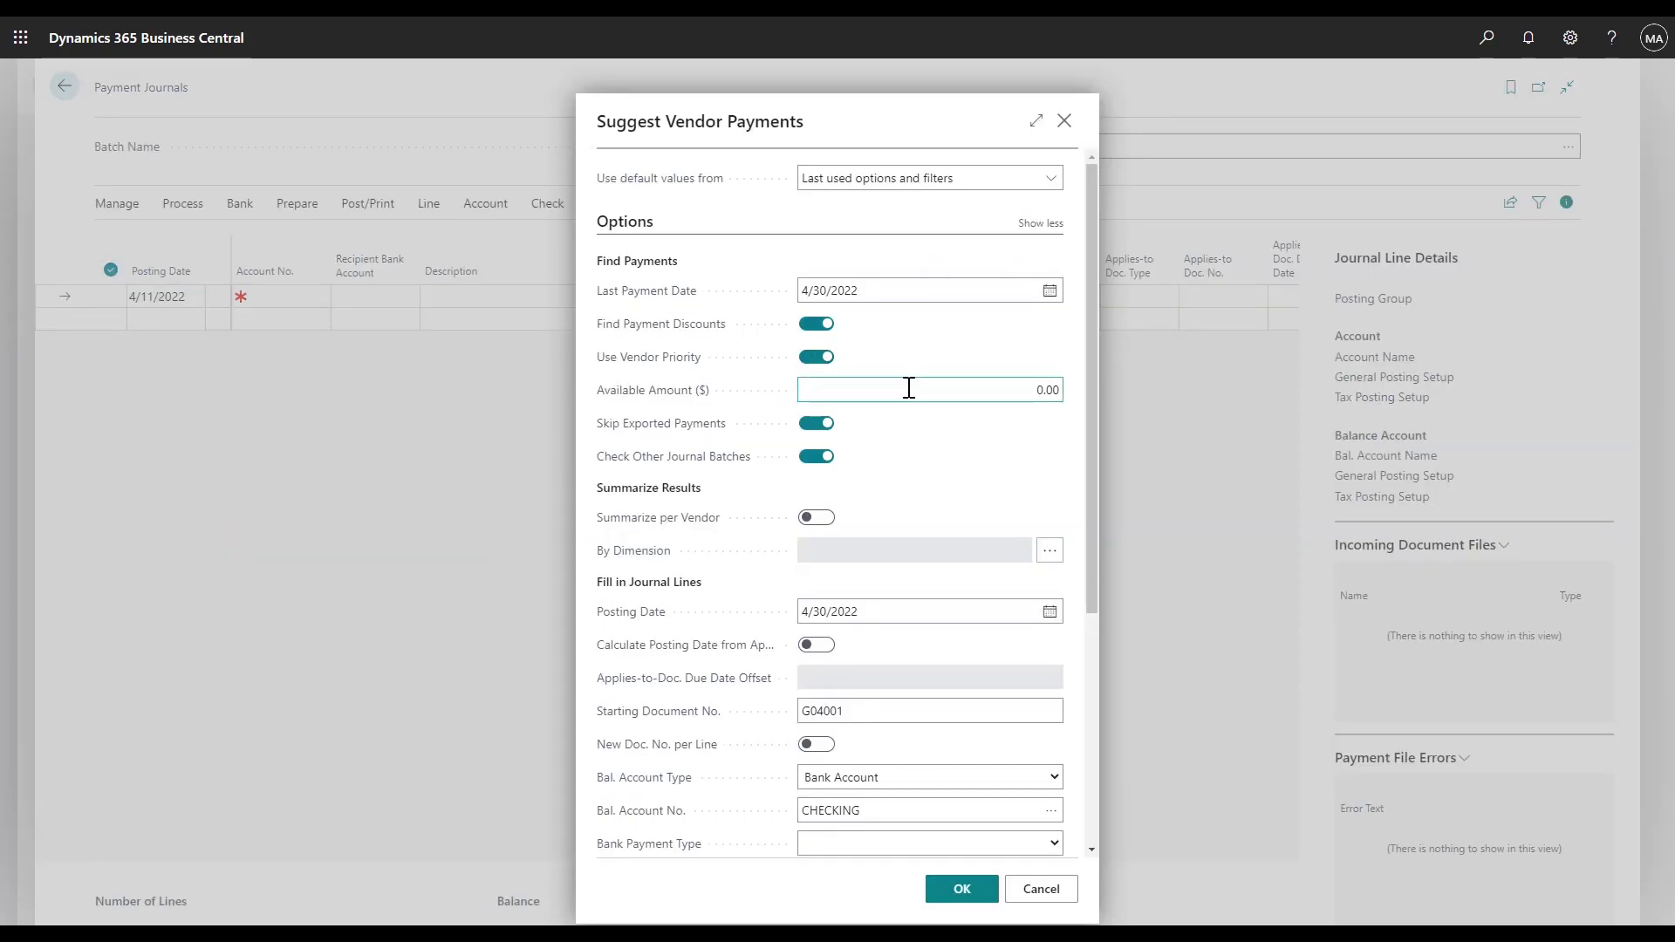
click(1034, 390)
text(20000)
click(1010, 502)
click(811, 518)
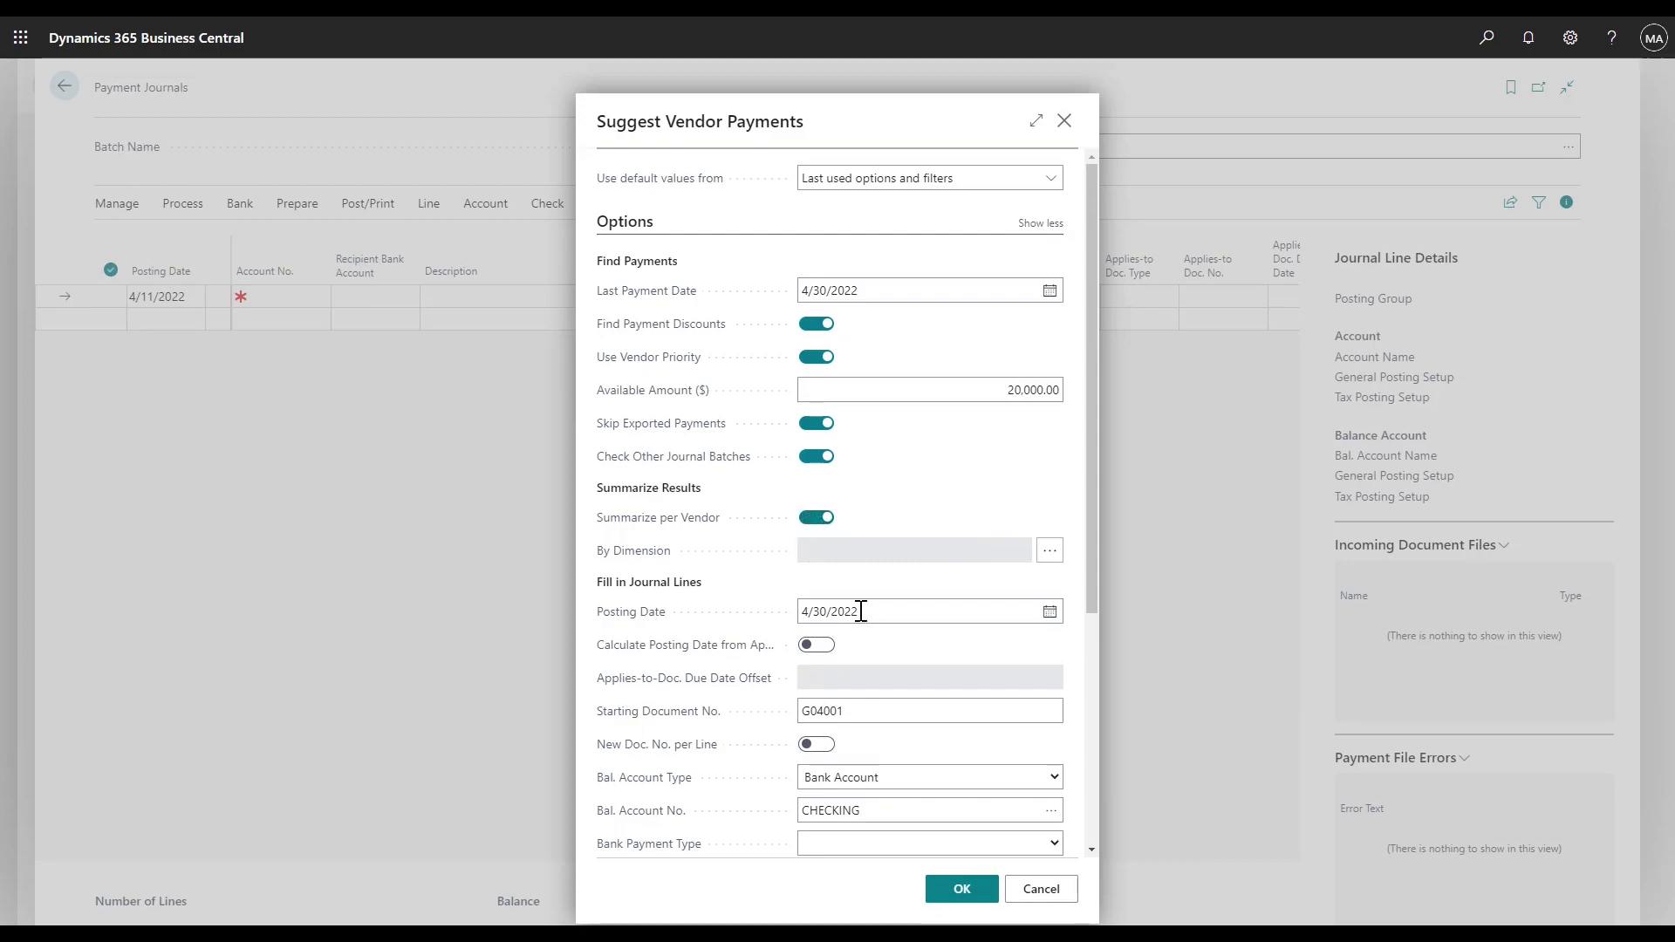
click(961, 894)
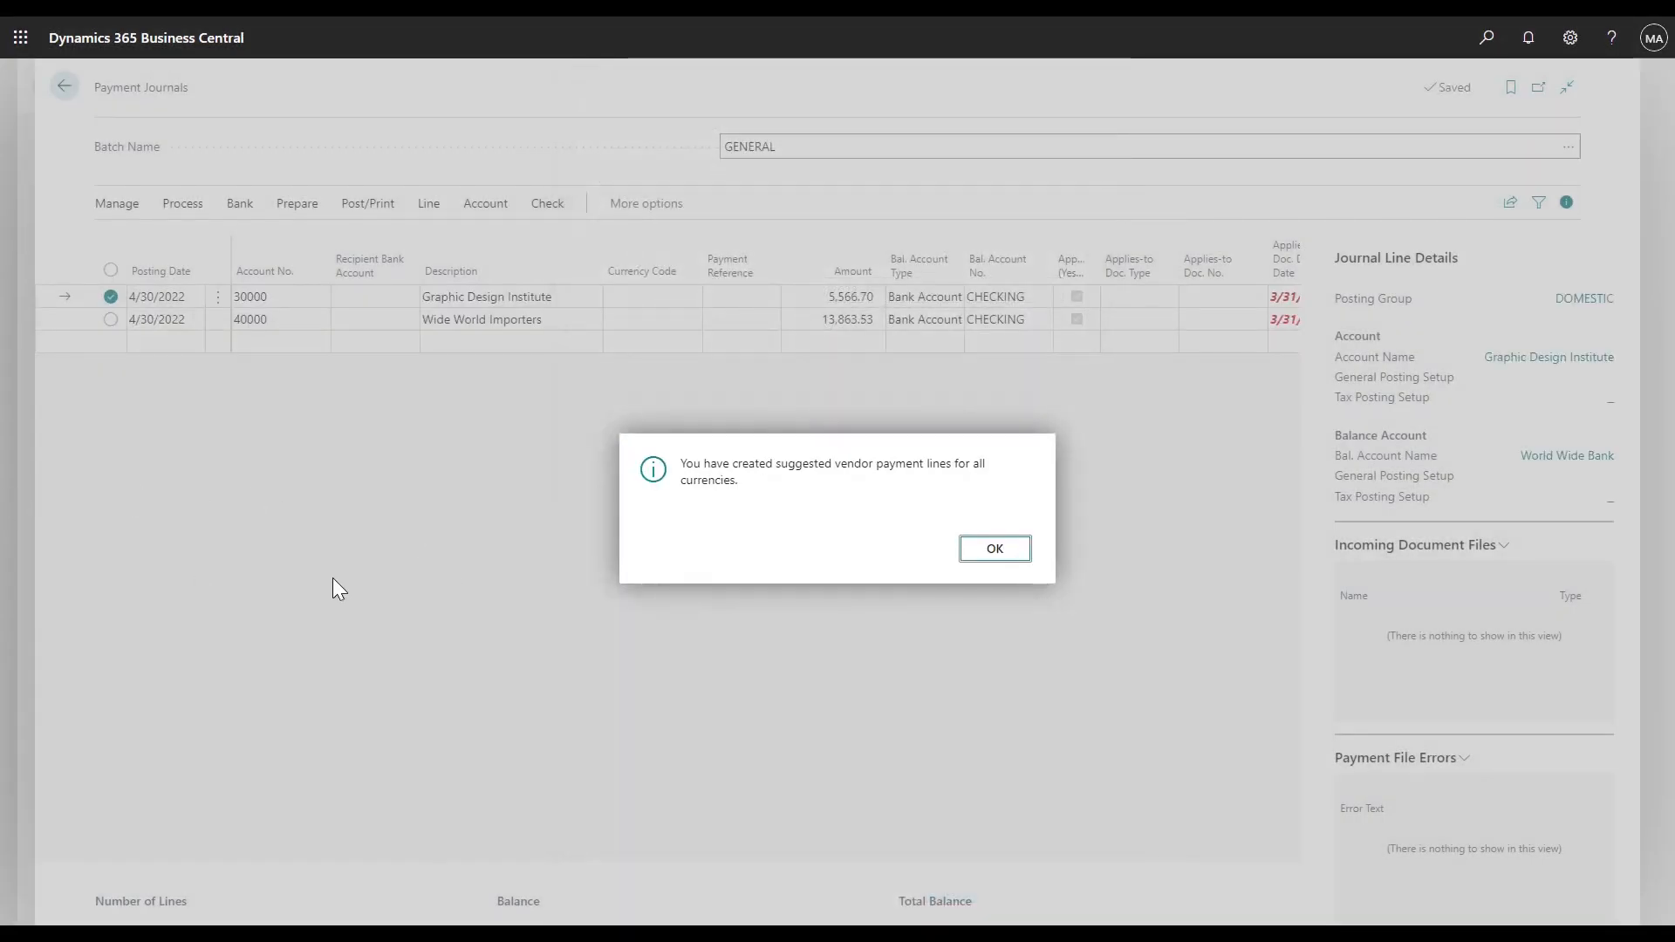
click(999, 548)
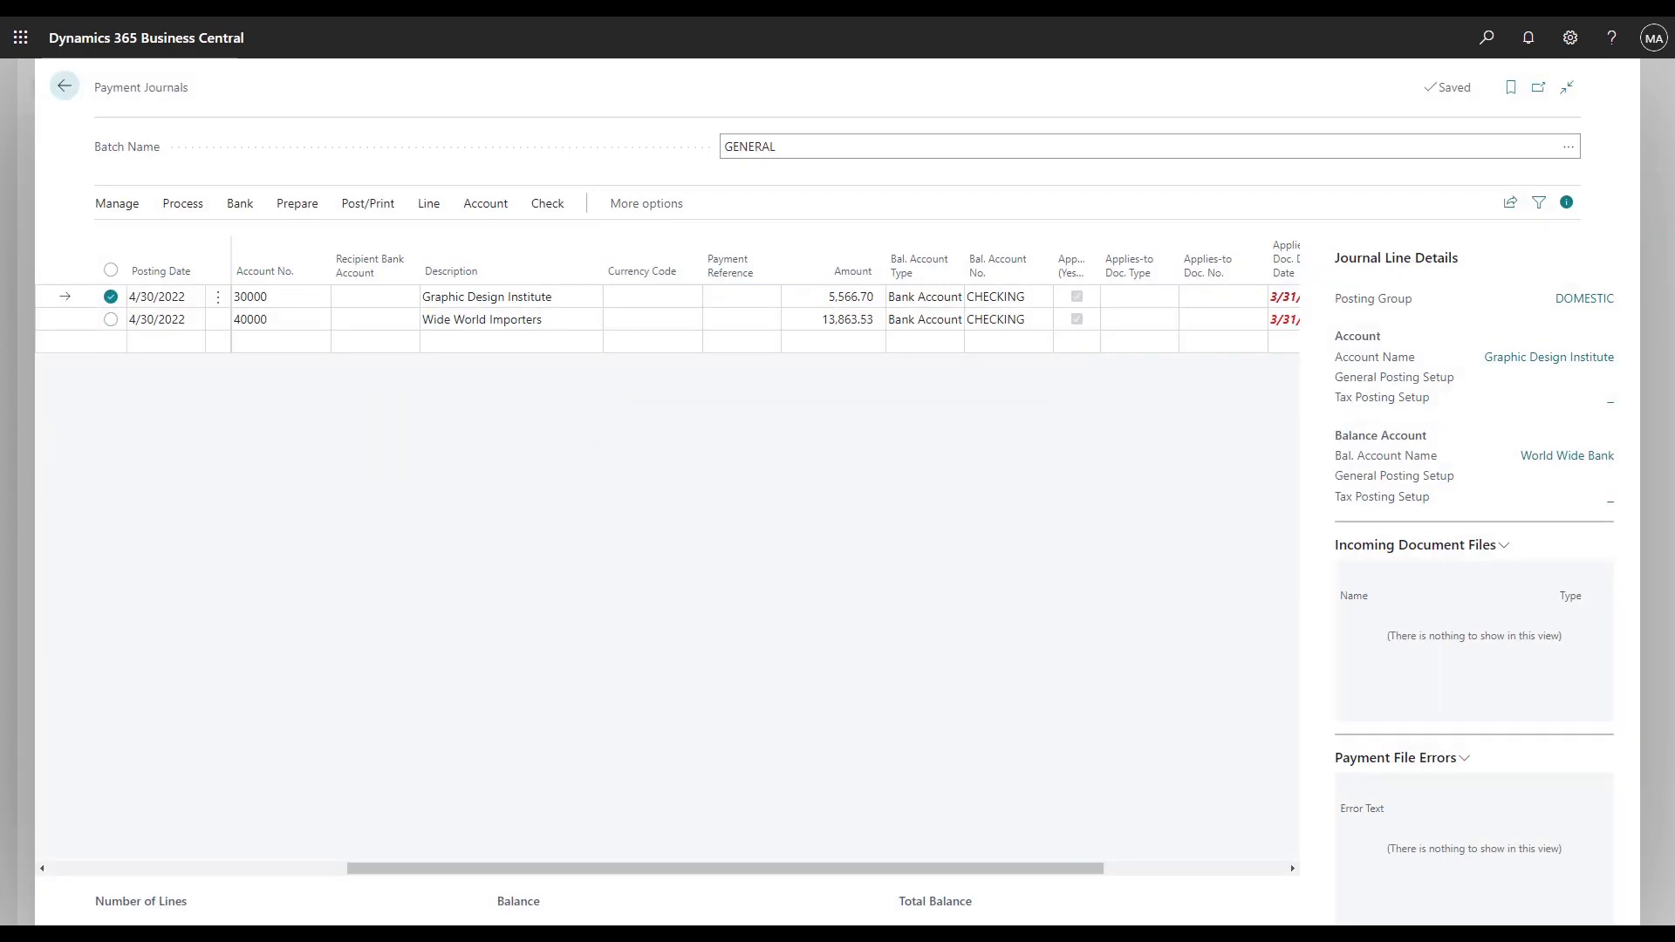